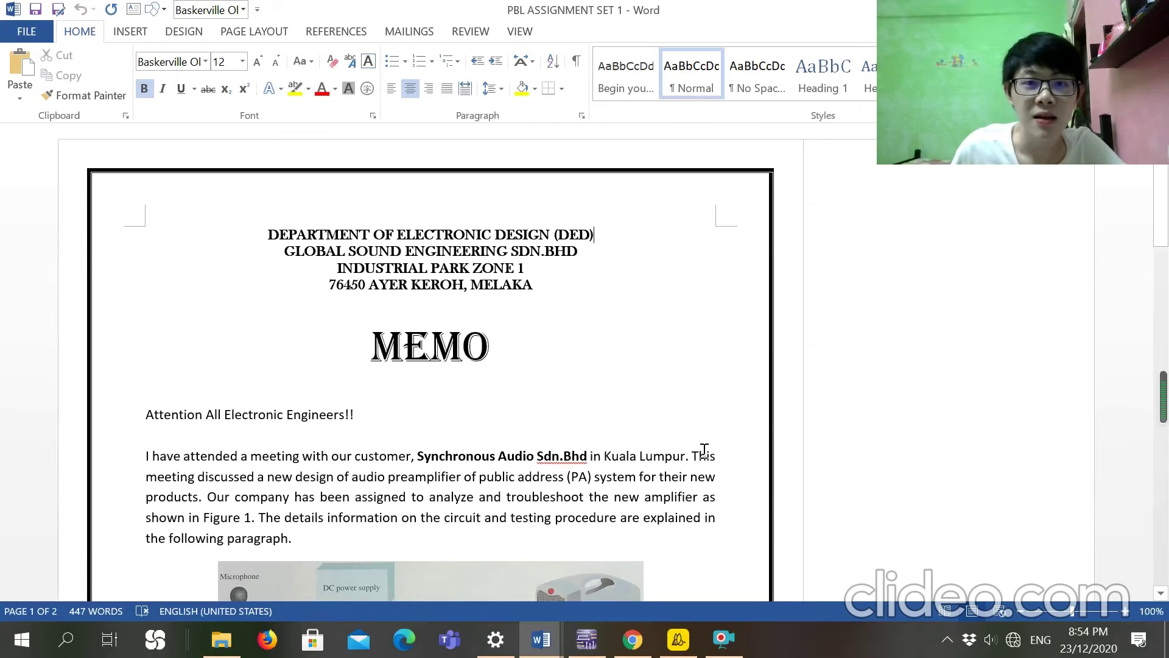
{"action": "scroll", "coordinate": [677, 426], "scroll_direction": "down", "scroll_amount": 1}
{"action": "scroll", "coordinate": [674, 418], "scroll_direction": "up", "scroll_amount": 1}
{"action": "scroll", "coordinate": [668, 412], "scroll_direction": "down", "scroll_amount": 1}
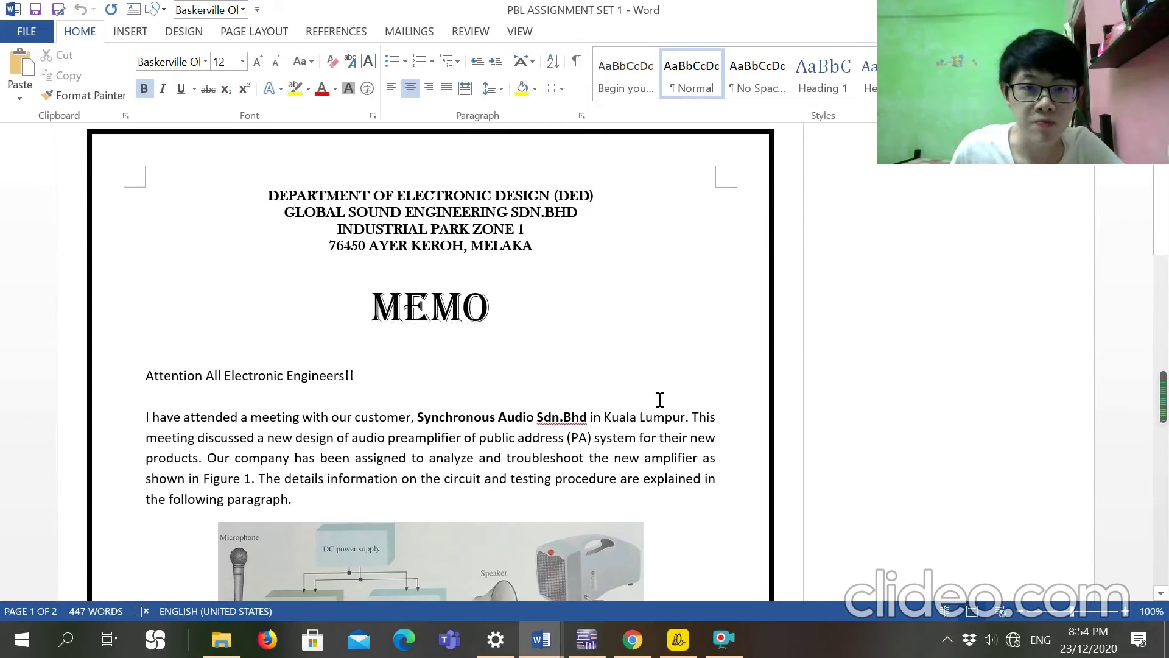
{"action": "scroll", "coordinate": [663, 402], "scroll_direction": "up", "scroll_amount": 1}
{"action": "scroll", "coordinate": [659, 398], "scroll_direction": "up", "scroll_amount": 1}
{"action": "scroll", "coordinate": [656, 396], "scroll_direction": "down", "scroll_amount": 1}
{"action": "scroll", "coordinate": [654, 394], "scroll_direction": "up", "scroll_amount": 1}
{"action": "scroll", "coordinate": [650, 390], "scroll_direction": "down", "scroll_amount": 1}
{"action": "scroll", "coordinate": [647, 388], "scroll_direction": "down", "scroll_amount": 1}
{"action": "scroll", "coordinate": [637, 374], "scroll_direction": "up", "scroll_amount": 1}
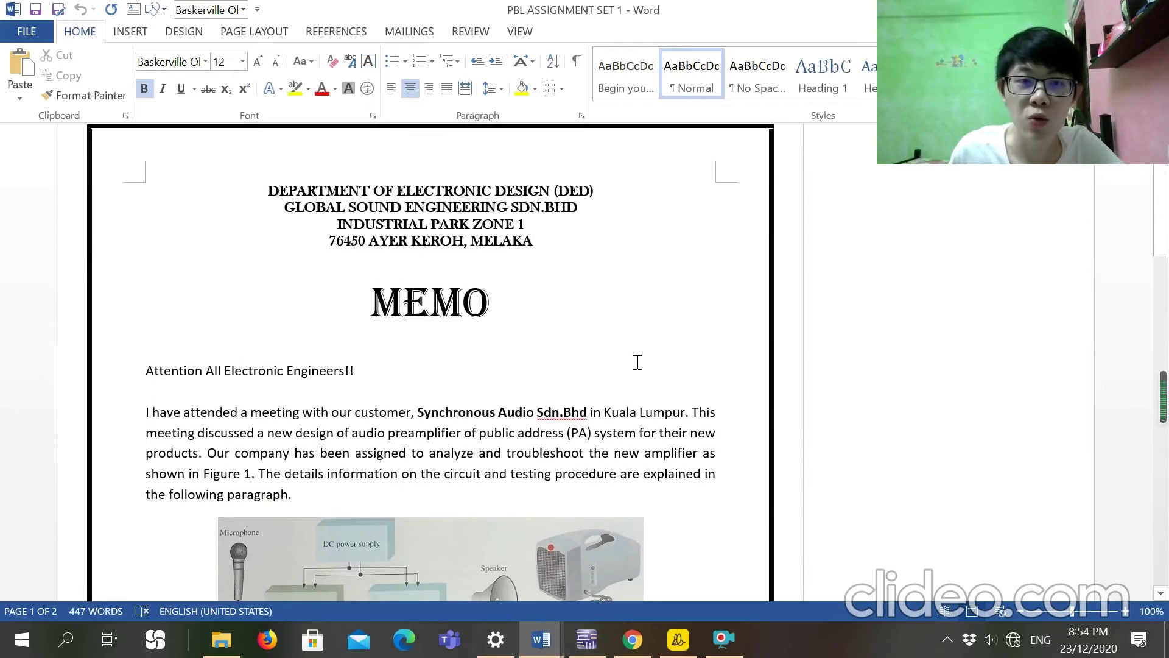
{"action": "scroll", "coordinate": [634, 363], "scroll_direction": "down", "scroll_amount": 1}
{"action": "scroll", "coordinate": [607, 343], "scroll_direction": "down", "scroll_amount": 1}
{"action": "scroll", "coordinate": [606, 345], "scroll_direction": "up", "scroll_amount": 1}
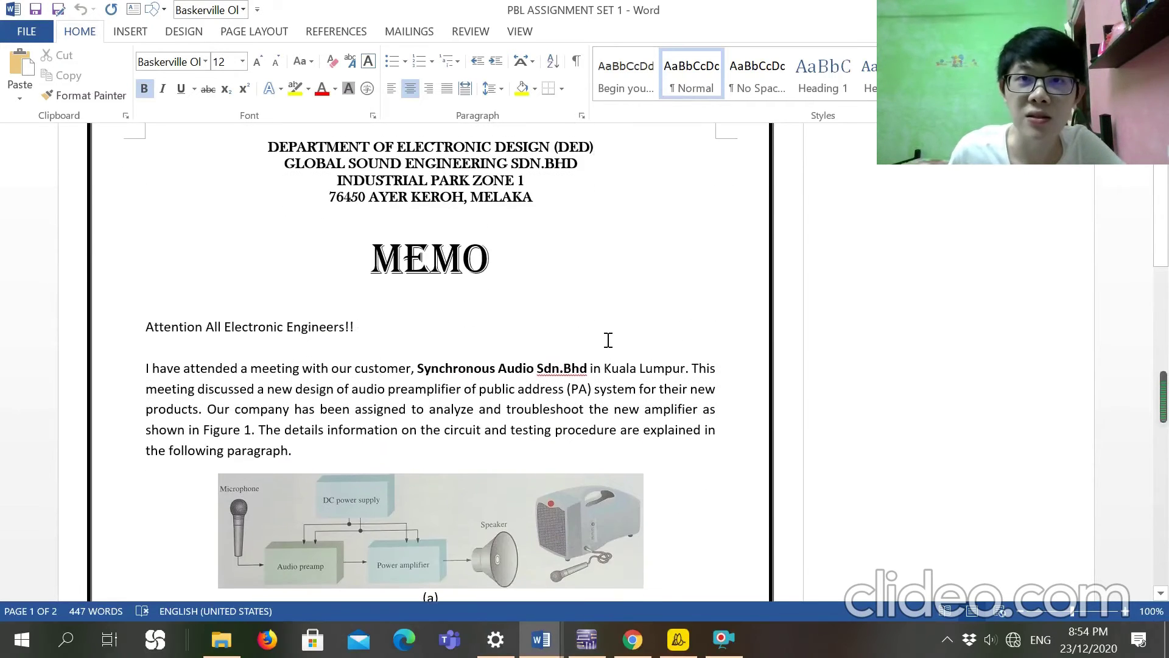
{"action": "scroll", "coordinate": [605, 337], "scroll_direction": "down", "scroll_amount": 2}
{"action": "scroll", "coordinate": [596, 316], "scroll_direction": "down", "scroll_amount": 2}
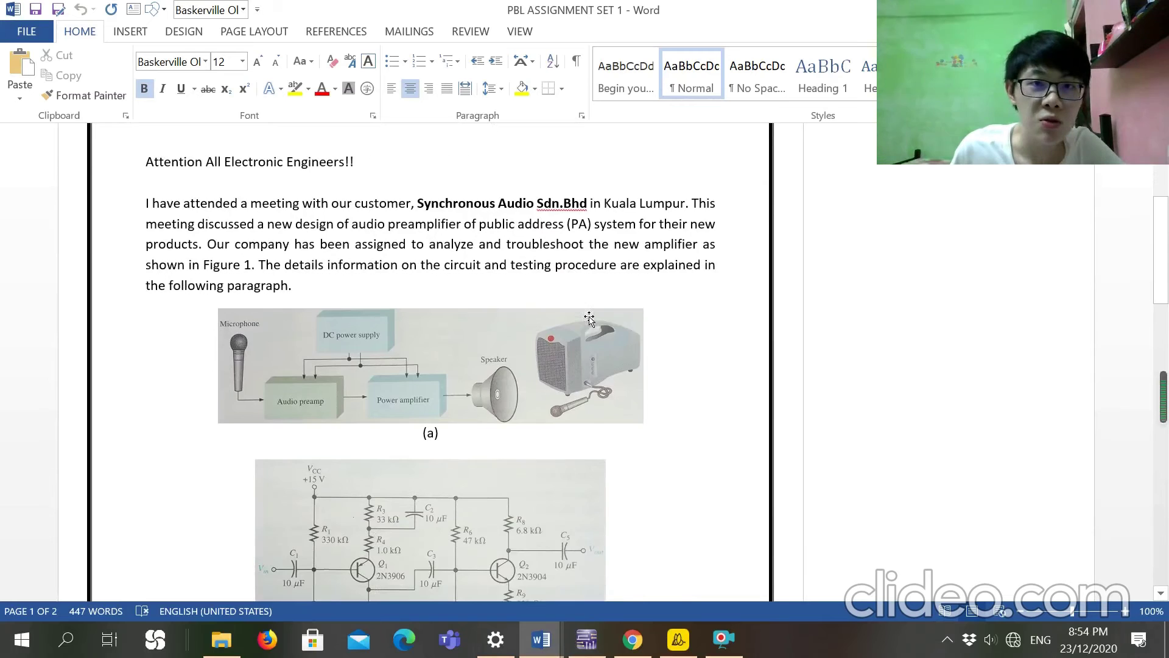
{"action": "scroll", "coordinate": [592, 302], "scroll_direction": "down", "scroll_amount": 2}
{"action": "scroll", "coordinate": [592, 301], "scroll_direction": "down", "scroll_amount": 2}
{"action": "scroll", "coordinate": [592, 300], "scroll_direction": "down", "scroll_amount": 3}
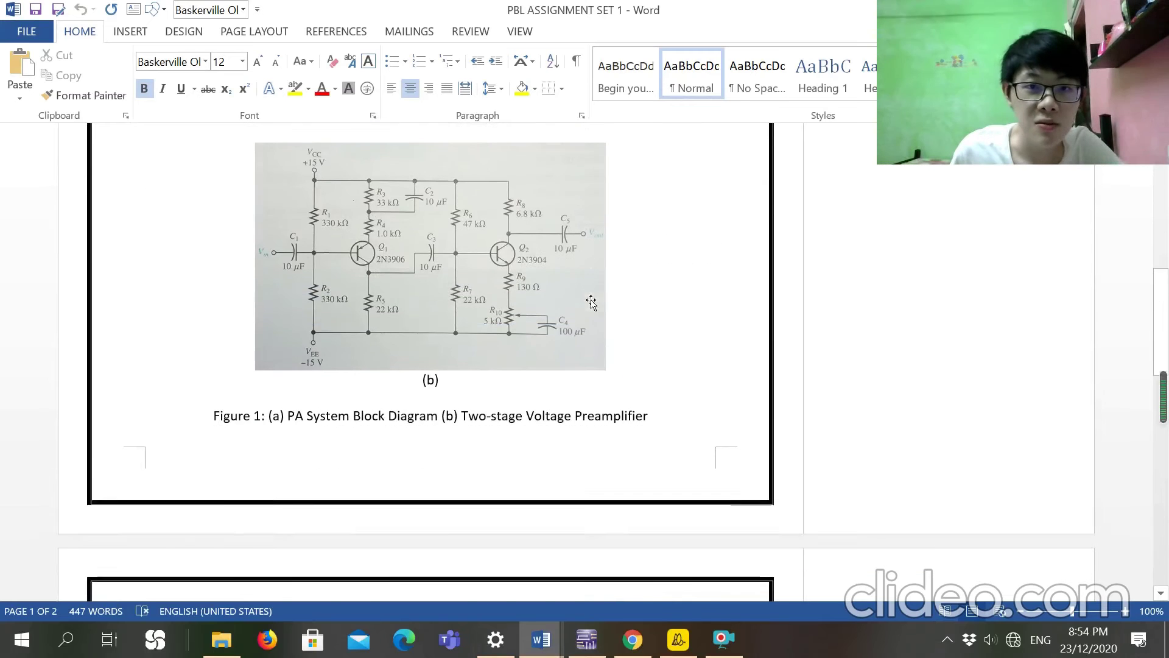
{"action": "scroll", "coordinate": [592, 299], "scroll_direction": "down", "scroll_amount": 4}
{"action": "scroll", "coordinate": [592, 299], "scroll_direction": "down", "scroll_amount": 1}
{"action": "scroll", "coordinate": [592, 296], "scroll_direction": "down", "scroll_amount": 6}
{"action": "scroll", "coordinate": [585, 296], "scroll_direction": "down", "scroll_amount": 2}
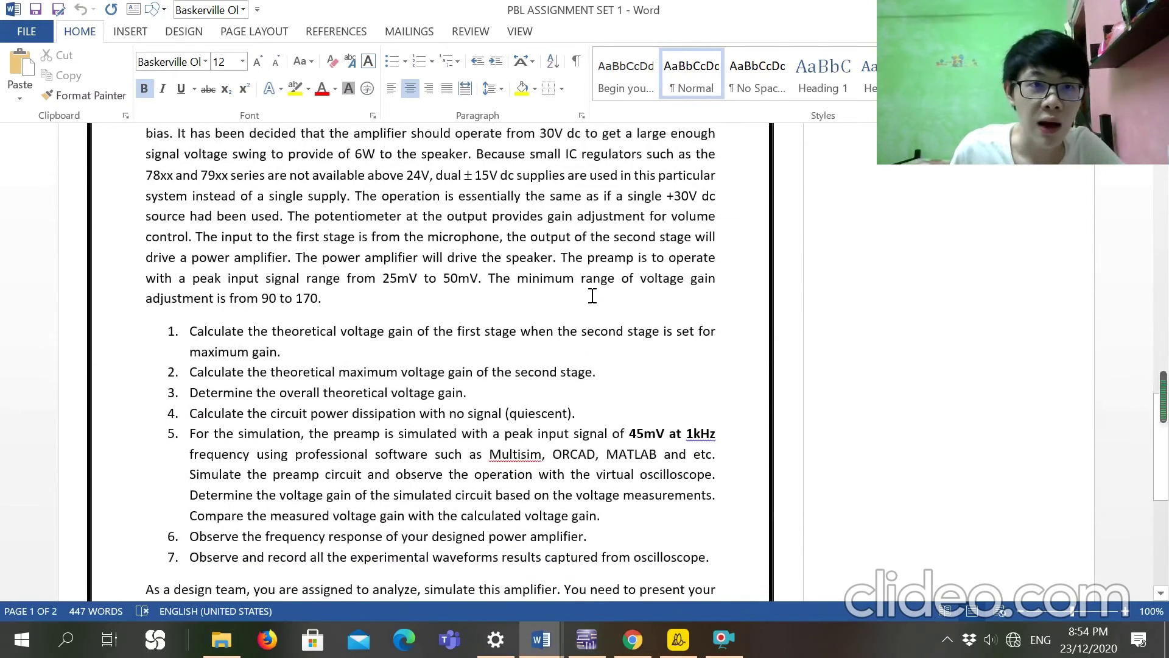
{"action": "scroll", "coordinate": [575, 298], "scroll_direction": "down", "scroll_amount": 2}
Indent the numbered task list in Word, then undo the indent
{"action": "left_click", "coordinate": [169, 331]}
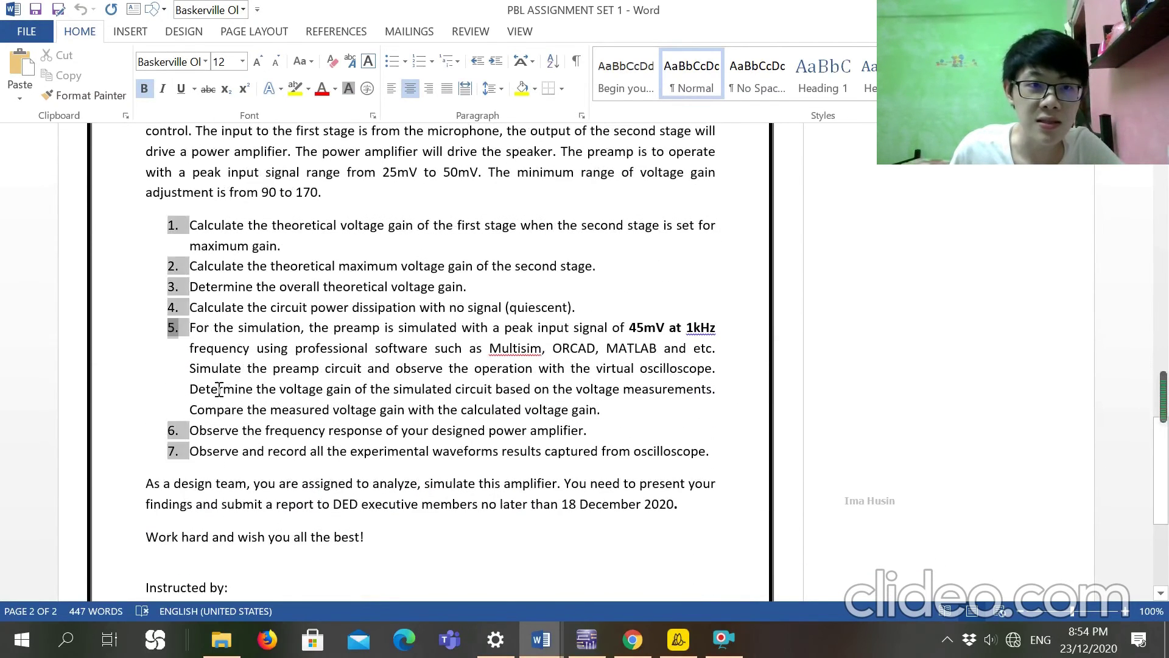
{"action": "left_click_drag", "start_coordinate": [169, 331], "coordinate": [475, 328]}
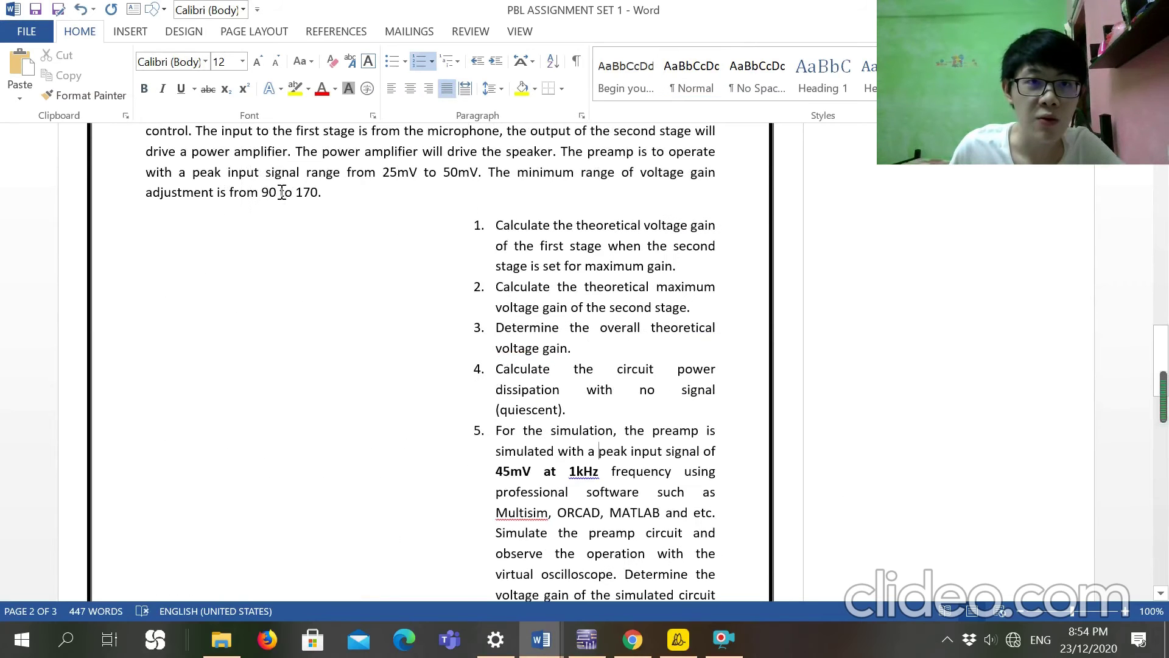
{"action": "key", "text": "ctrl+z"}
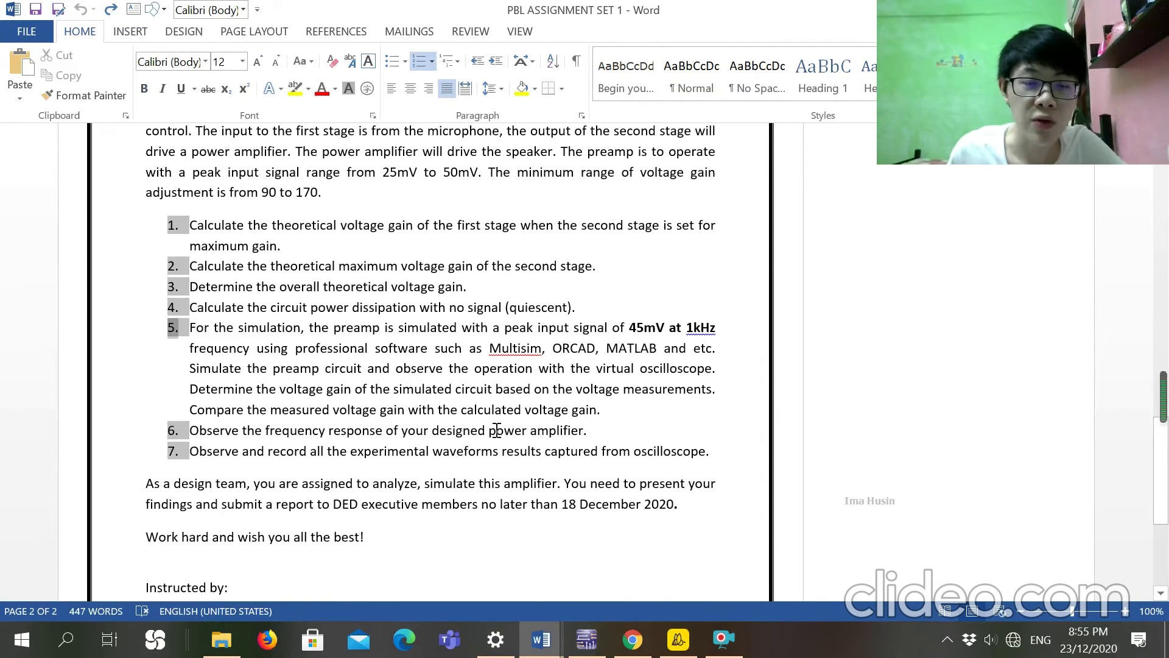
Highlight the key wording in tasks 6 and 7, including 'experimental waveforms', then switch to Multisim
{"action": "left_click_drag", "start_coordinate": [376, 430], "coordinate": [347, 431]}
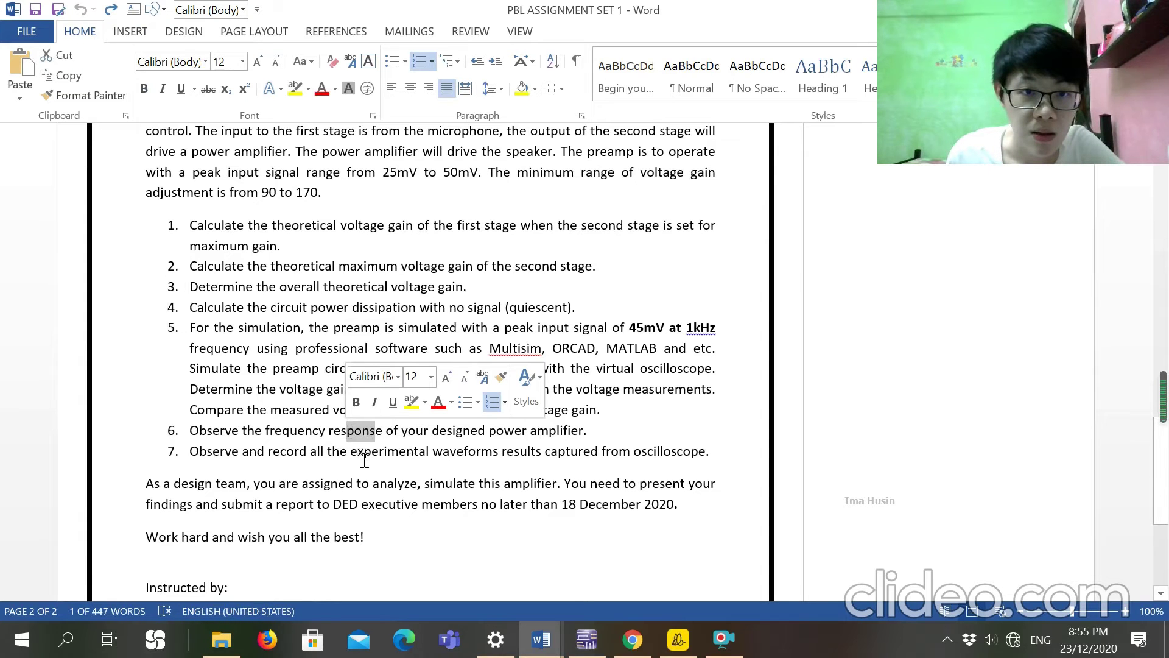
{"action": "left_click_drag", "start_coordinate": [395, 458], "coordinate": [496, 457]}
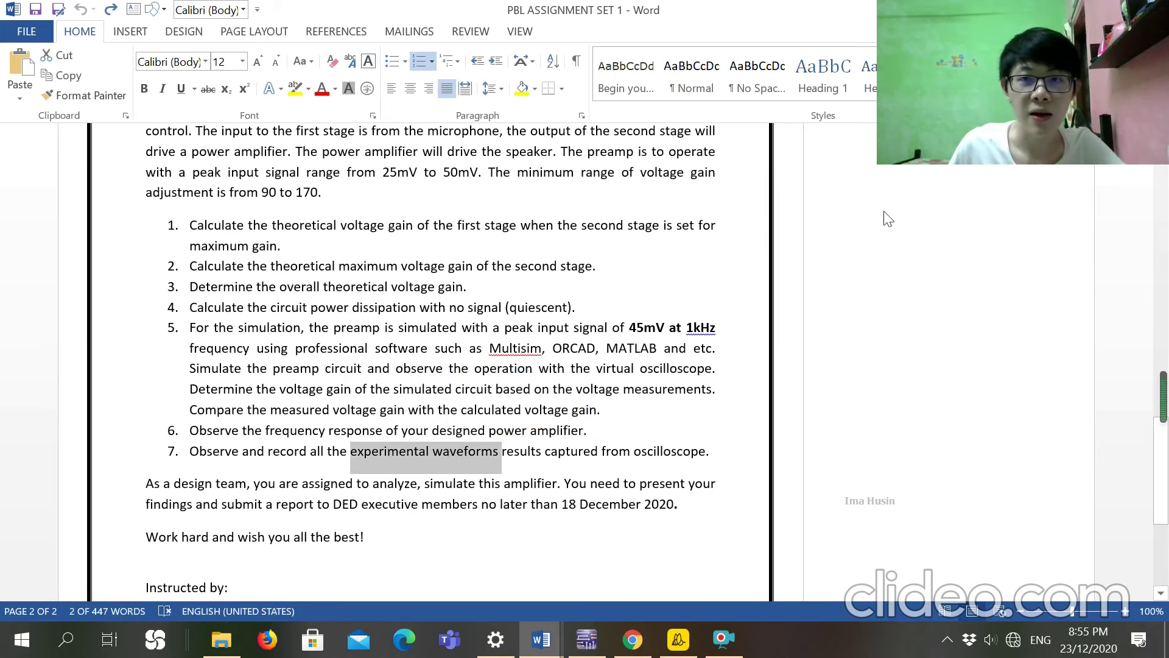
{"action": "left_click", "coordinate": [723, 639]}
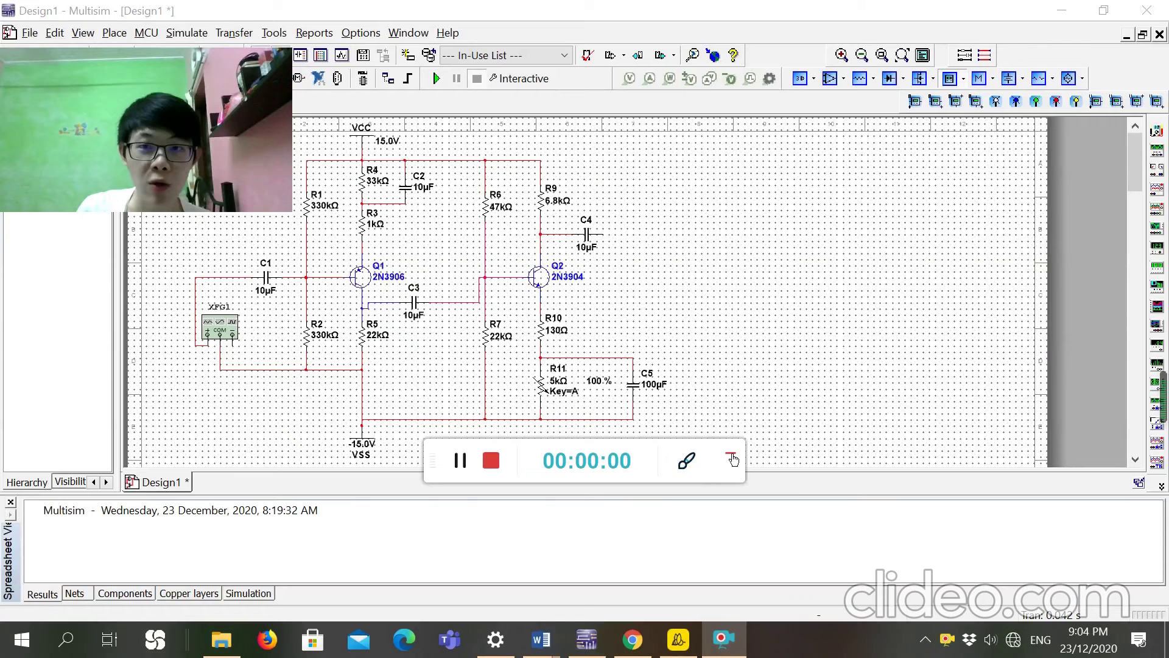
Place oscilloscope XSC1 above the circuit, wiring channel A to C1 and channel B to C4
{"action": "left_click", "coordinate": [733, 459]}
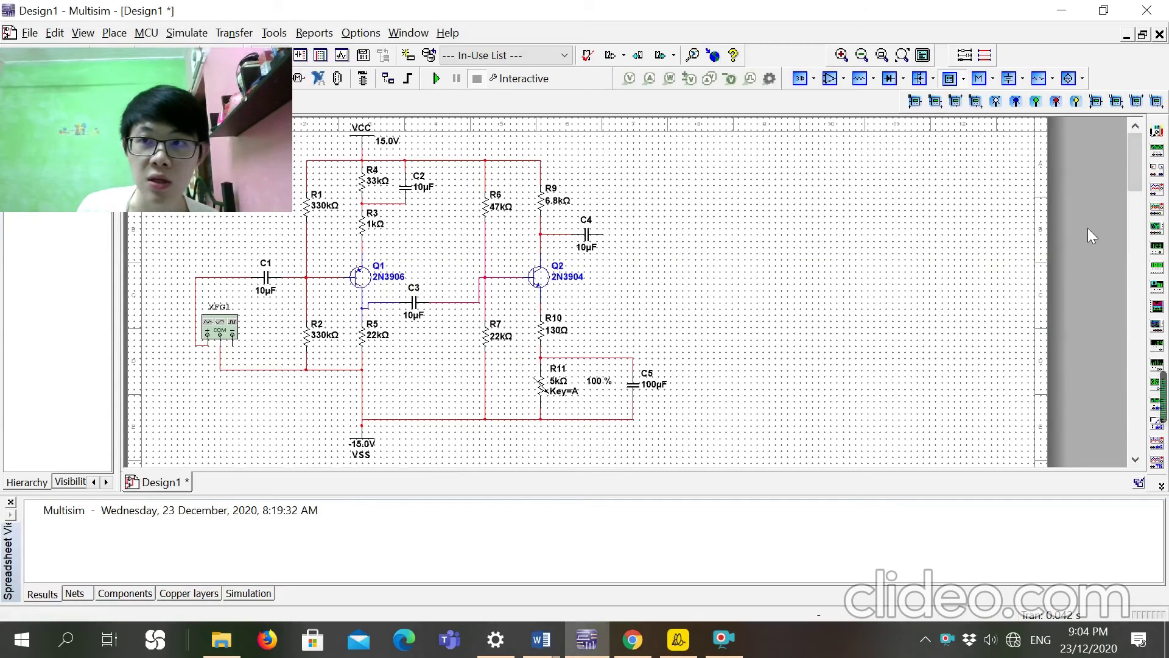
{"action": "left_click", "coordinate": [1159, 190]}
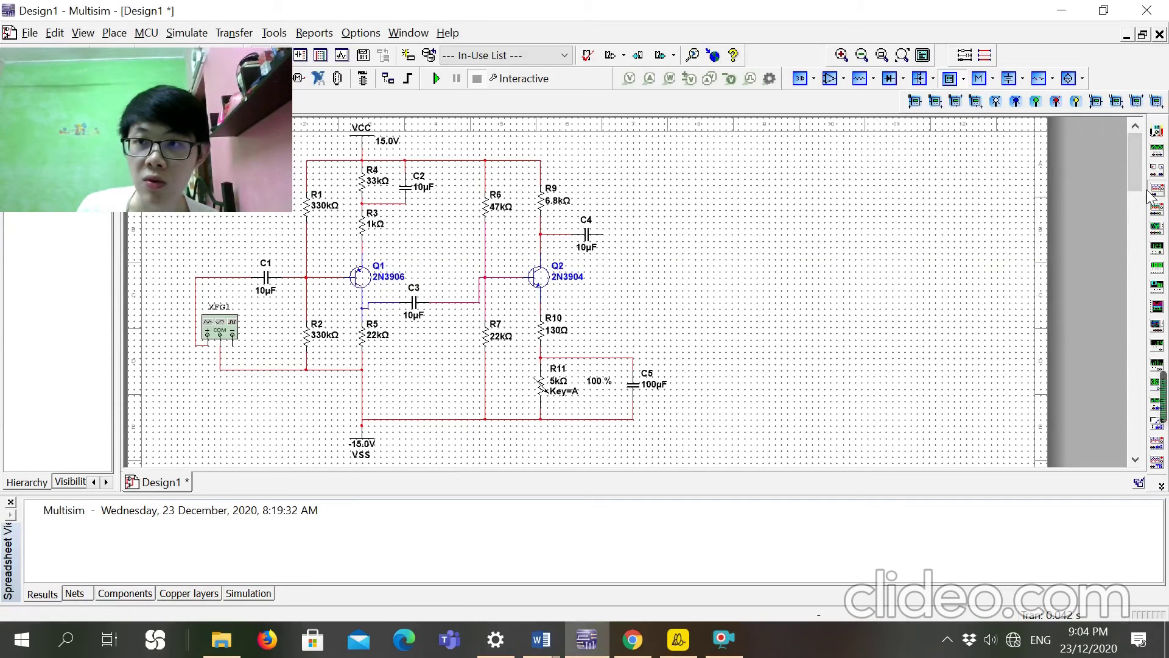
{"action": "left_click", "coordinate": [667, 209]}
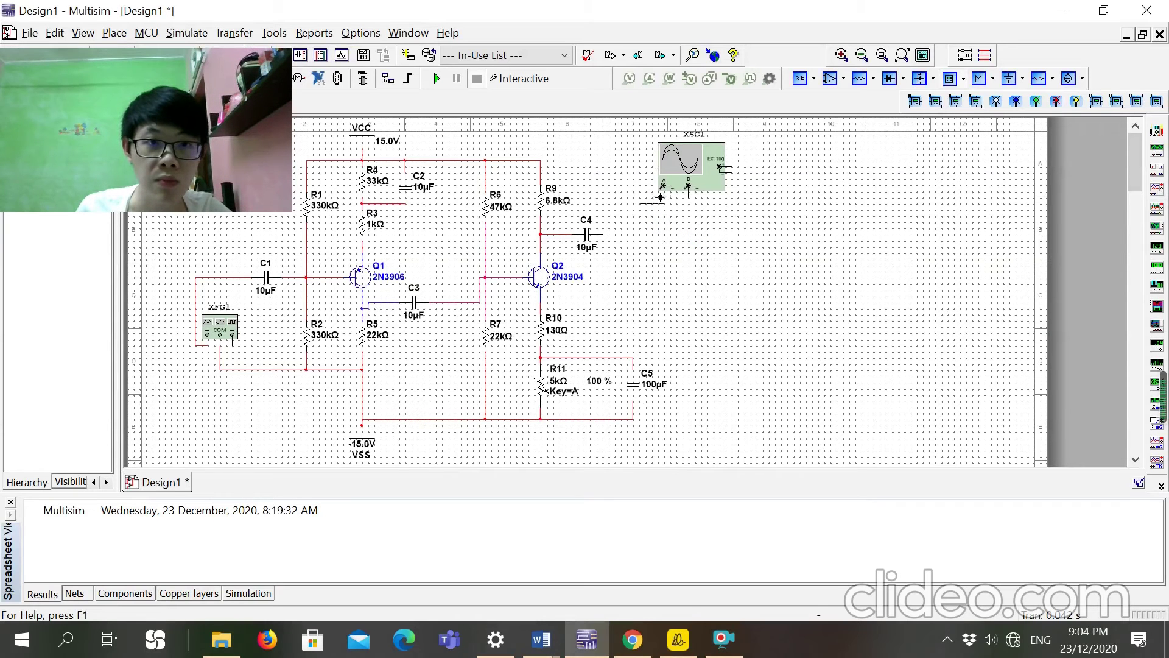
{"action": "left_click", "coordinate": [283, 276]}
{"action": "key", "text": "Escape"}
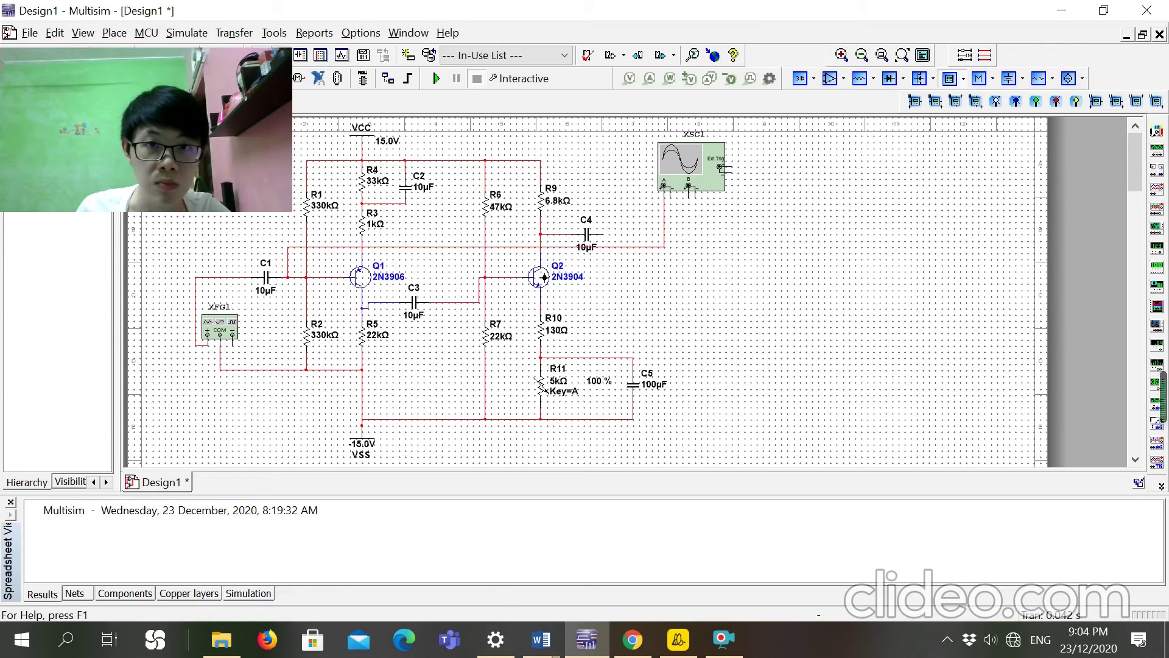
{"action": "left_click", "coordinate": [602, 235]}
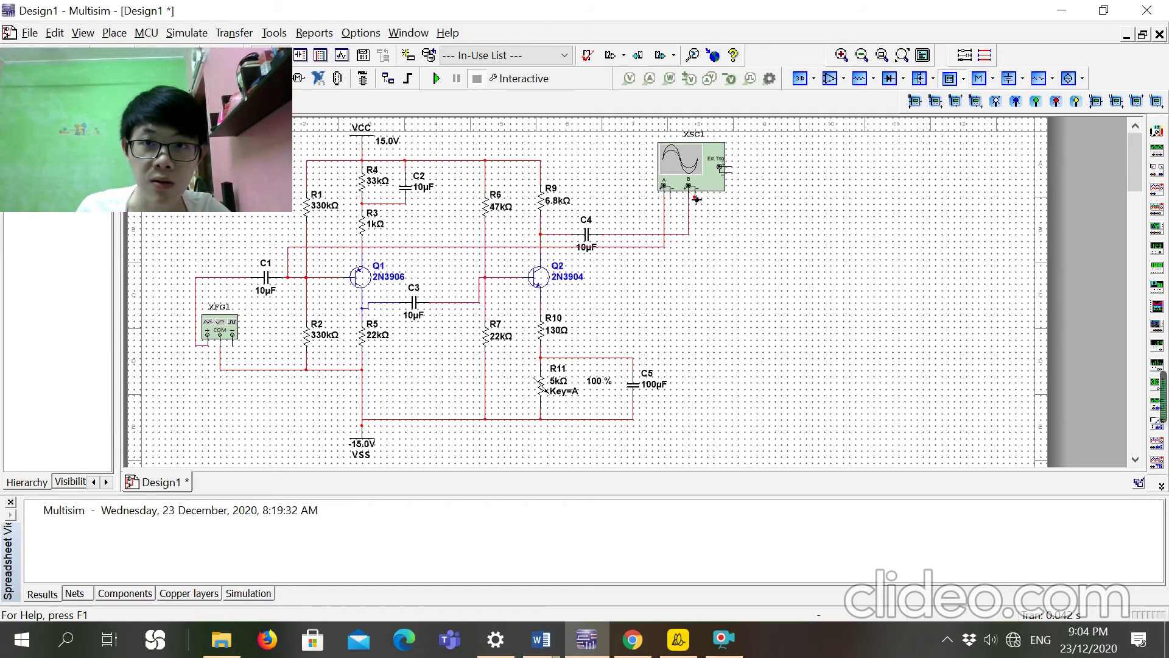
Colour the input wire's net blue, start the simulation, and open the oscilloscope display
{"action": "double_click", "coordinate": [626, 247]}
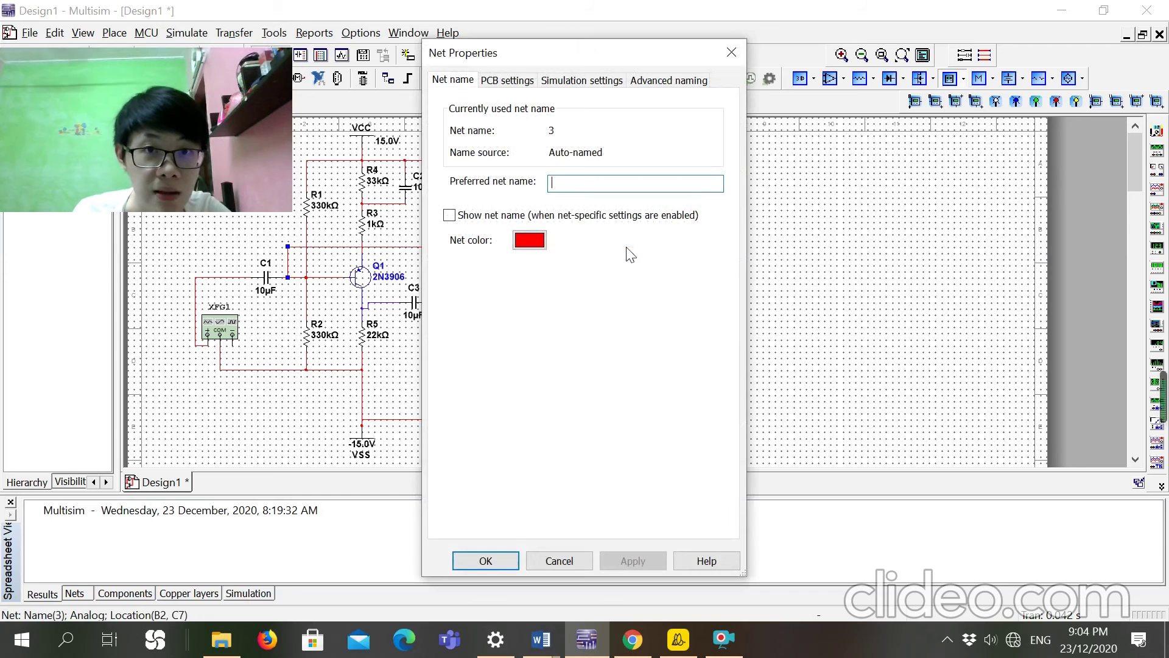
{"action": "left_click", "coordinate": [542, 237]}
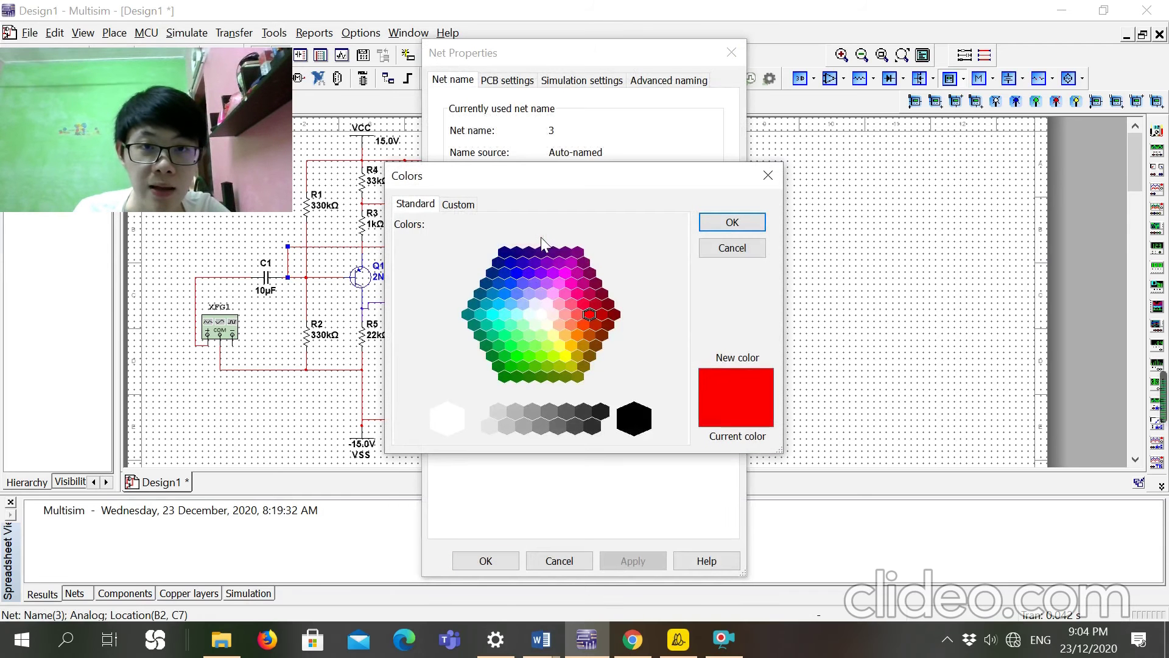
{"action": "left_click", "coordinate": [526, 282]}
{"action": "left_click", "coordinate": [729, 225]}
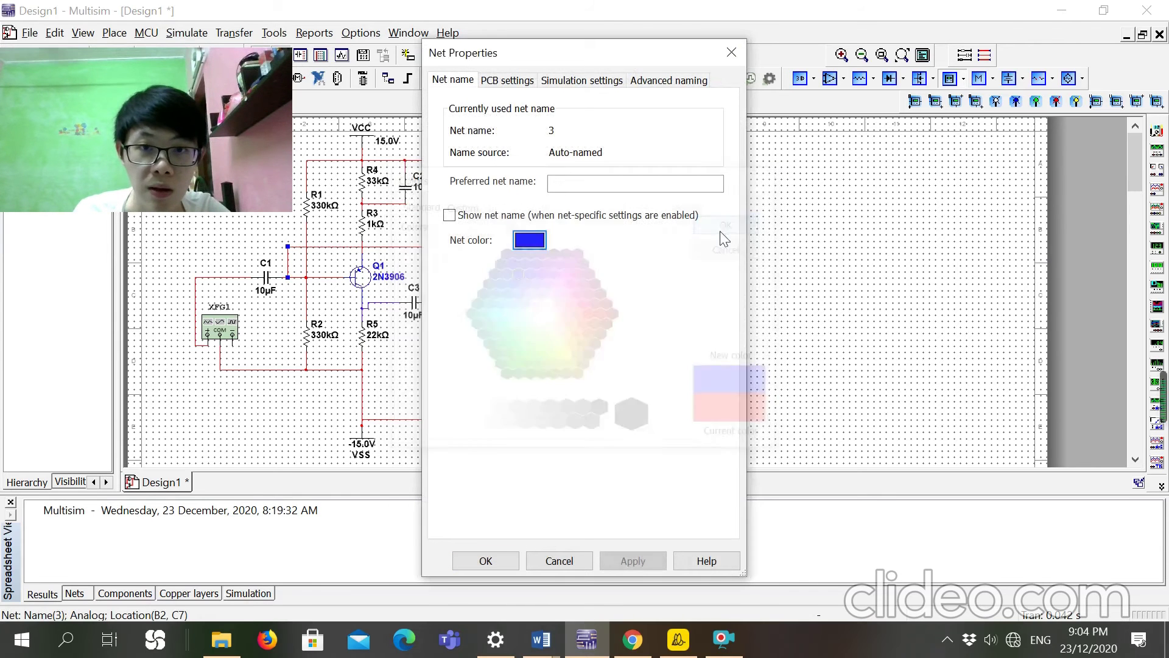
{"action": "left_click", "coordinate": [499, 562]}
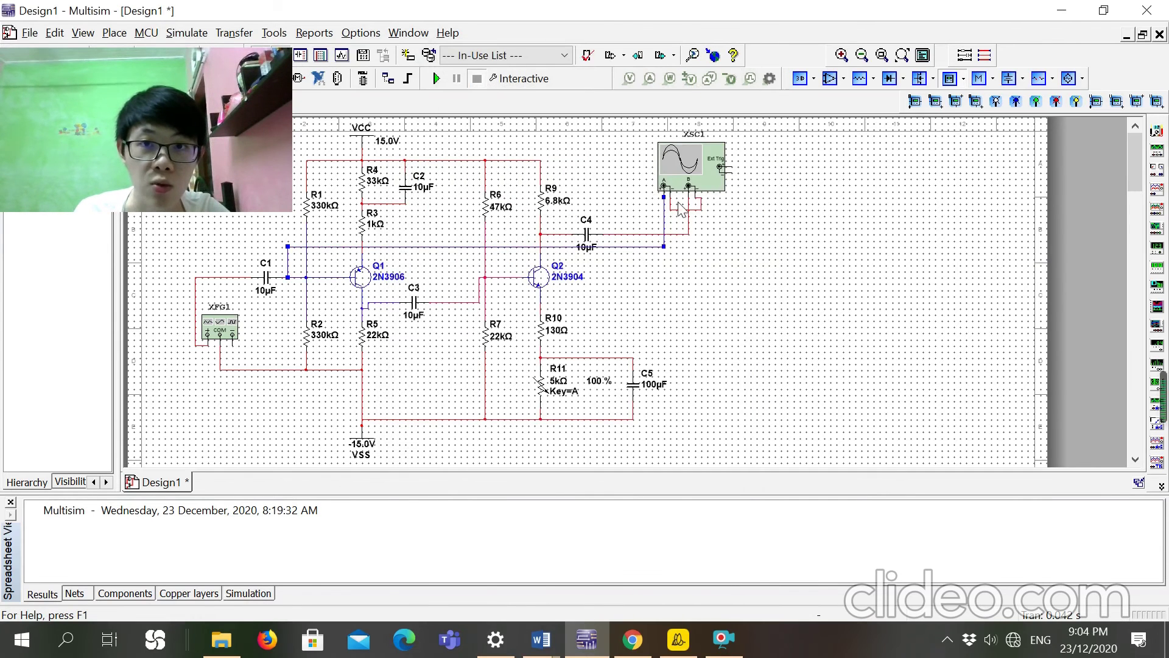
{"action": "left_click", "coordinate": [437, 80]}
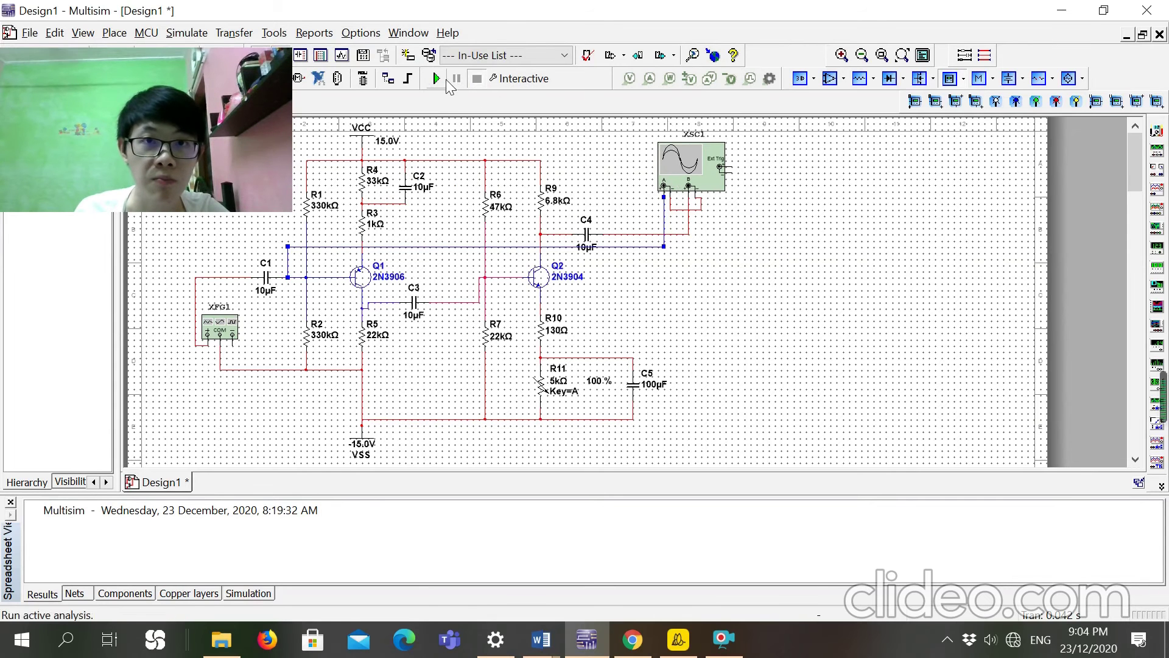
{"action": "double_click", "coordinate": [691, 174]}
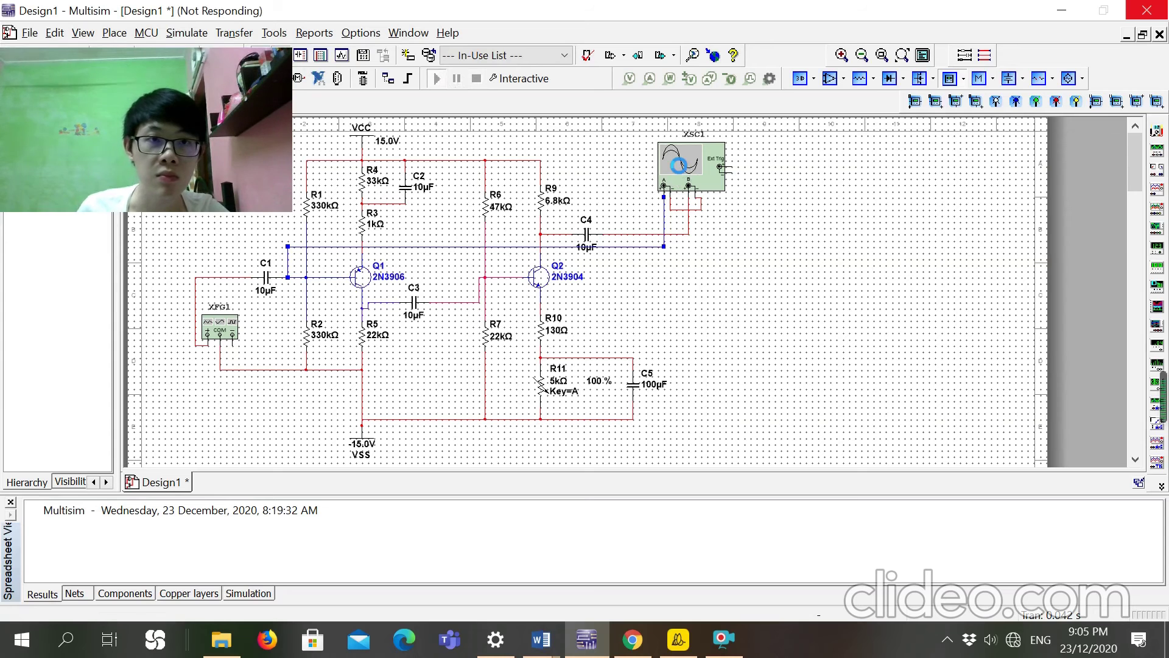
Give the oscilloscope a white background, a 1 ms/Div timebase and a smaller Channel A scale
{"action": "double_click", "coordinate": [695, 172]}
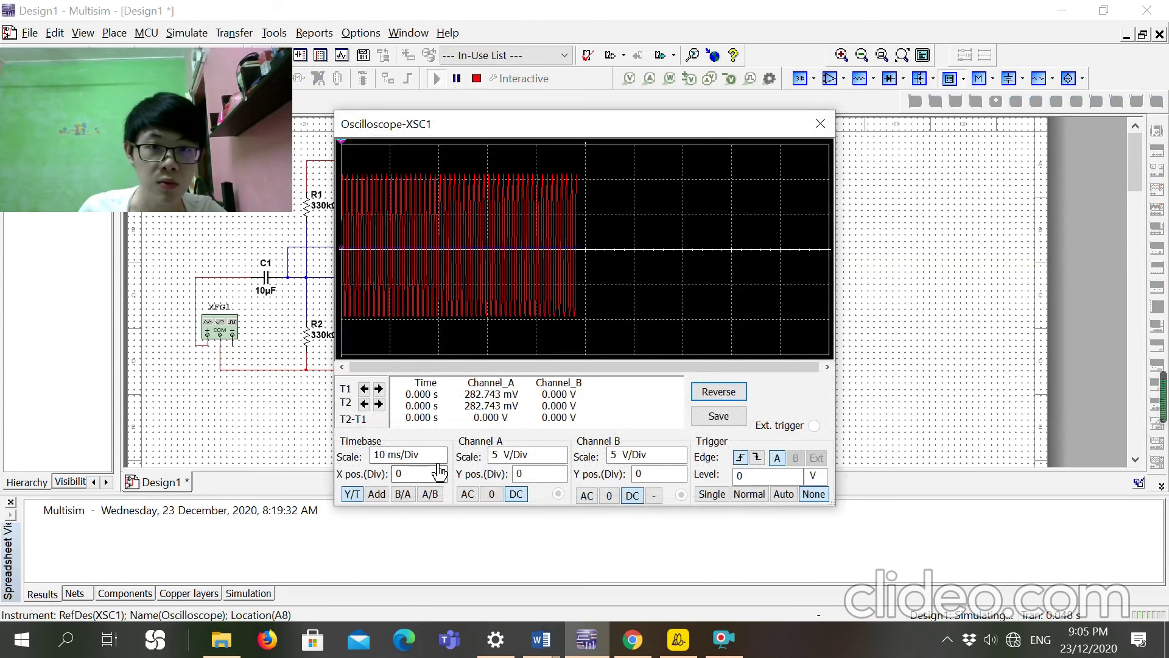
{"action": "left_click", "coordinate": [718, 395]}
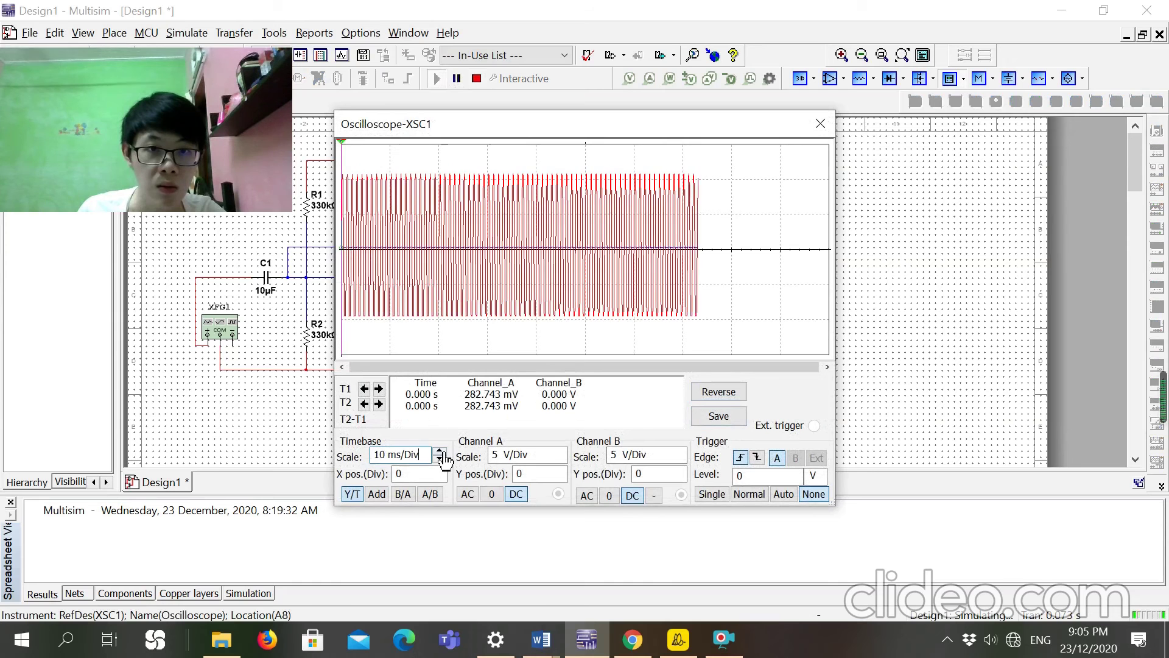
{"action": "left_click", "coordinate": [439, 460]}
{"action": "left_click", "coordinate": [438, 460]}
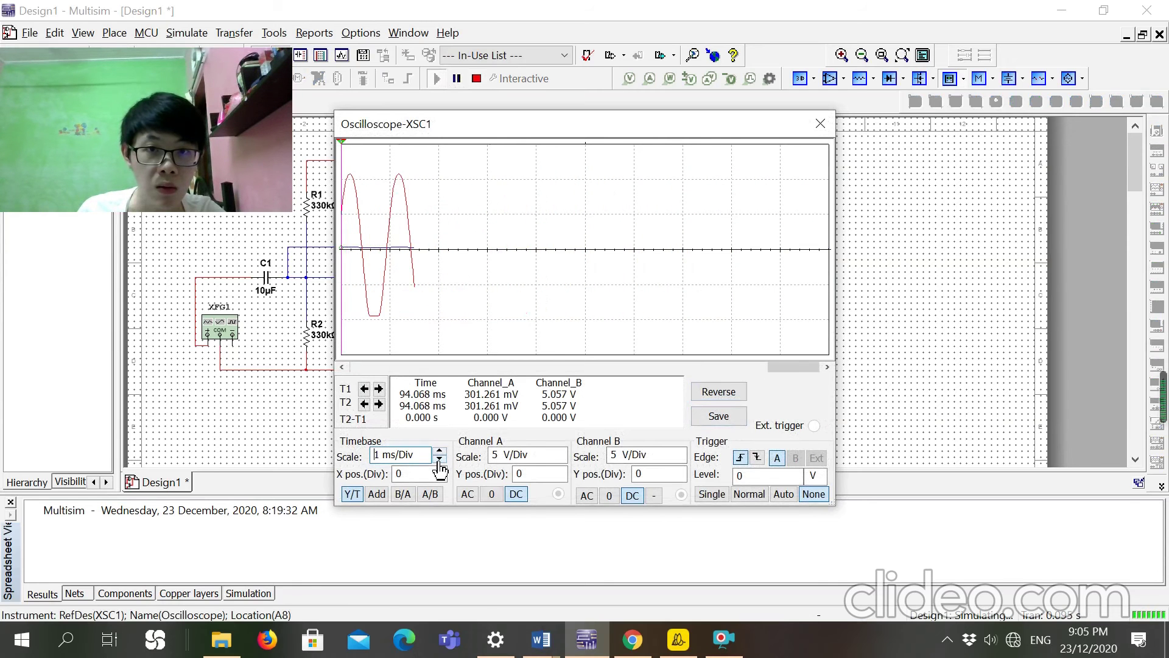
{"action": "left_click", "coordinate": [559, 459]}
{"action": "left_click", "coordinate": [560, 461]}
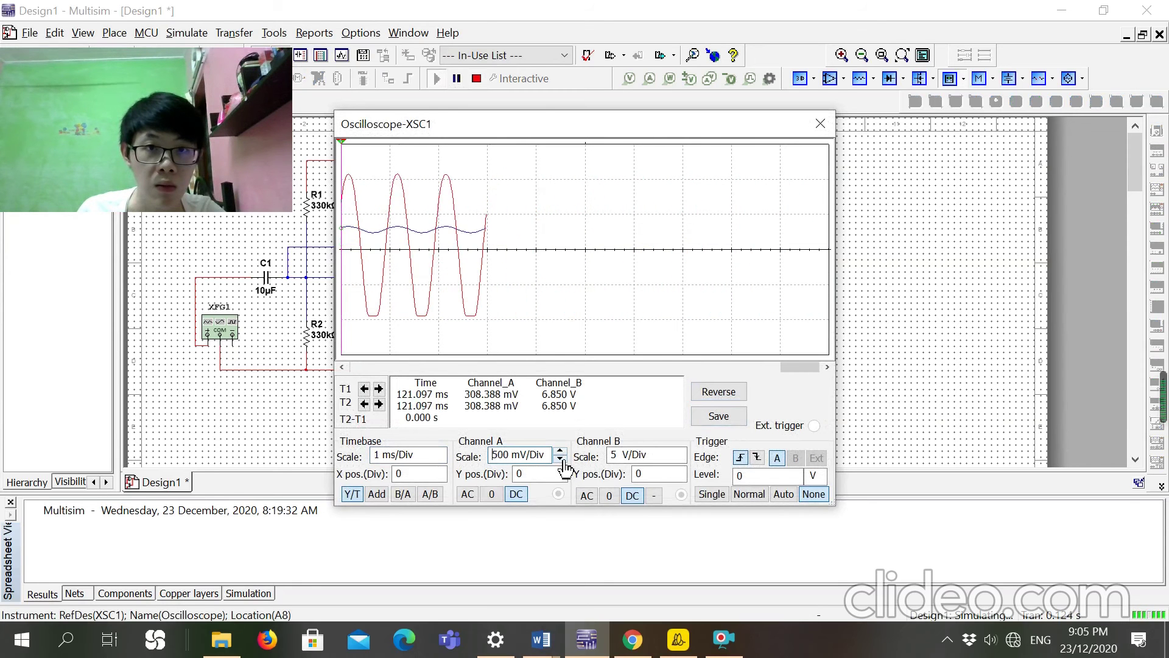
{"action": "left_click", "coordinate": [559, 455]}
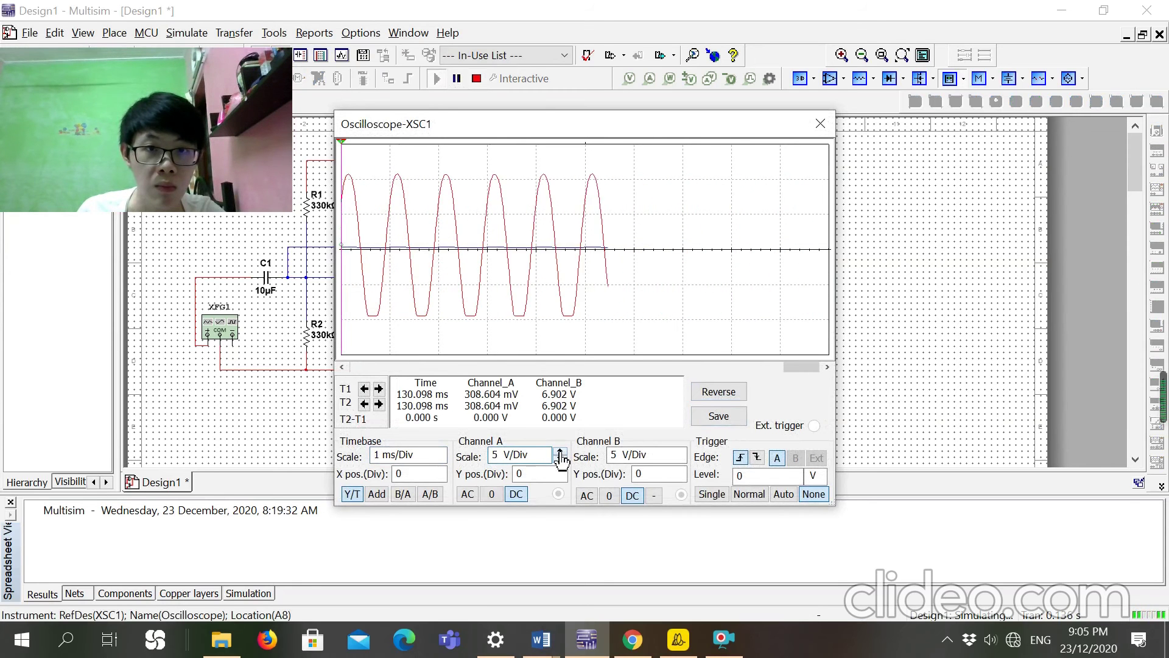
Set both channels to AC coupling and Channel A to 50 mV/Div to reveal the input sine
{"action": "left_click", "coordinate": [466, 495]}
{"action": "left_click", "coordinate": [587, 494]}
{"action": "left_click", "coordinate": [560, 462]}
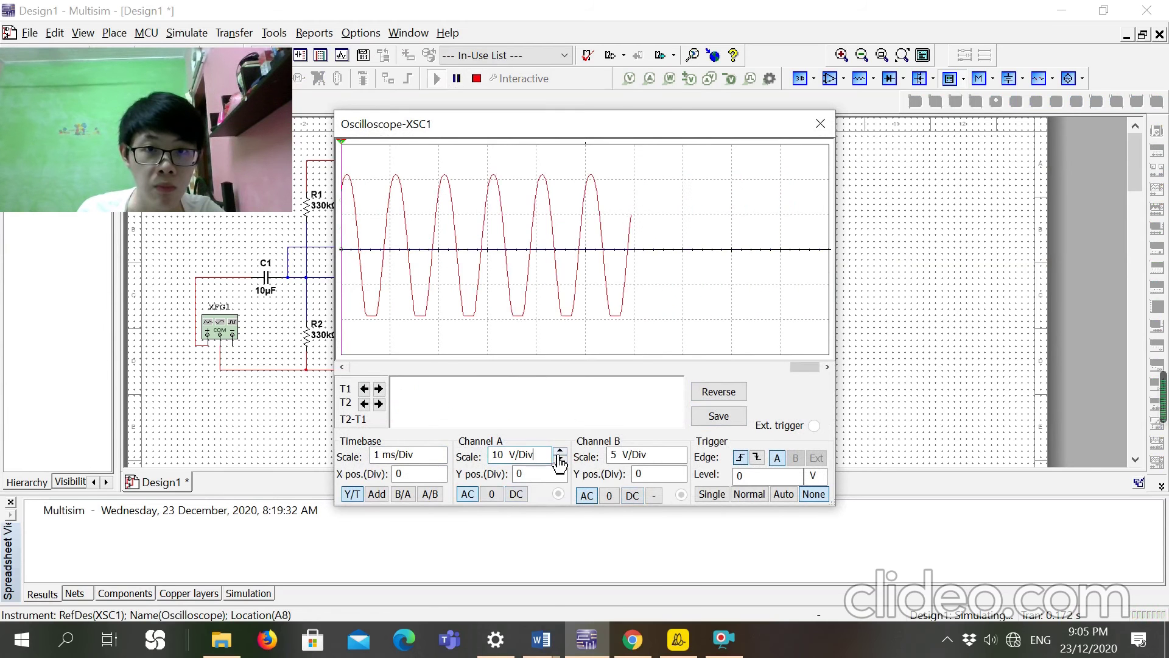
{"action": "left_click", "coordinate": [559, 461]}
{"action": "left_click", "coordinate": [559, 461]}
{"action": "left_click", "coordinate": [559, 461]}
{"action": "left_click", "coordinate": [560, 460]}
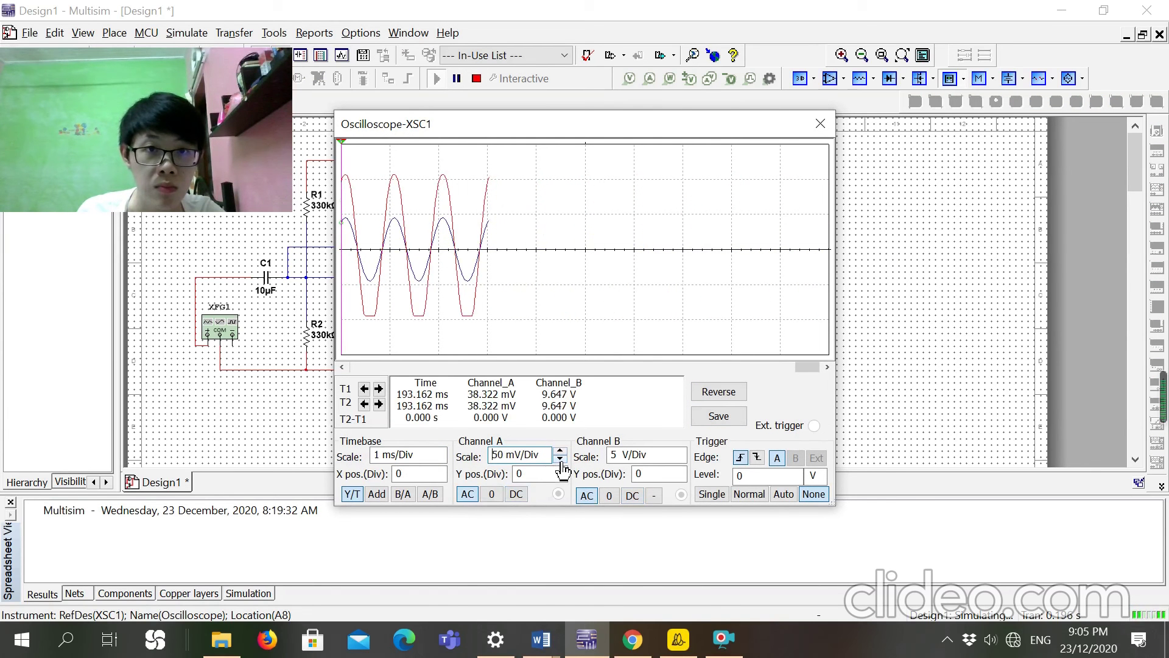
{"action": "left_click", "coordinate": [459, 82]}
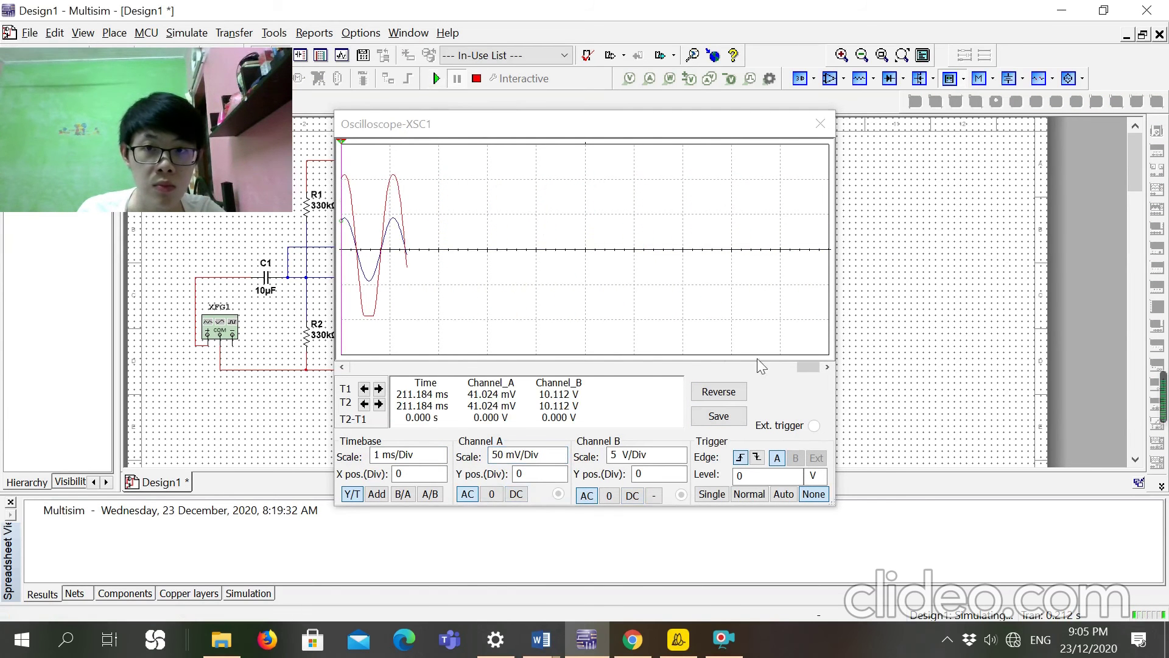
{"action": "left_click_drag", "start_coordinate": [809, 366], "coordinate": [361, 368]}
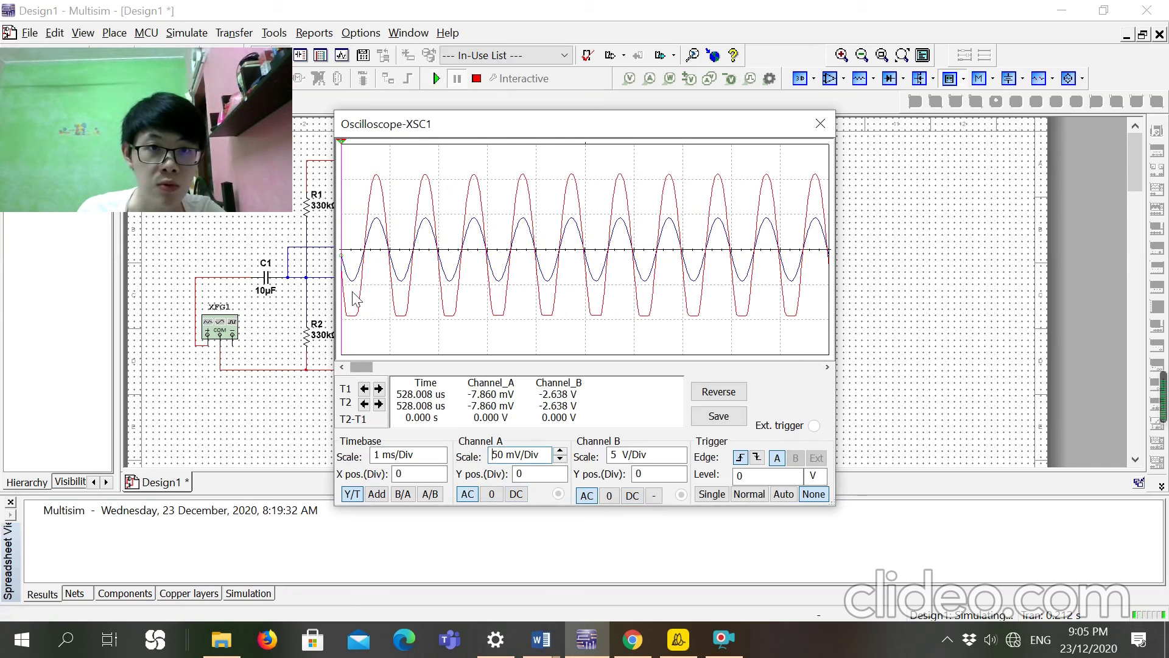
{"action": "left_click_drag", "start_coordinate": [344, 278], "coordinate": [357, 288]}
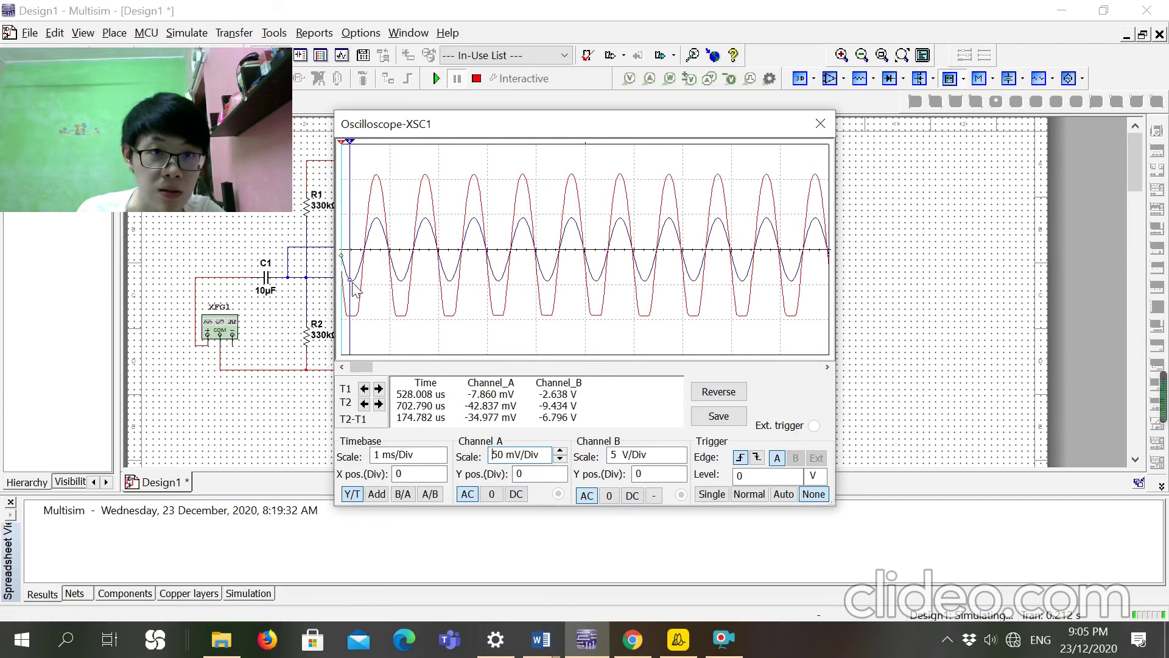
Place the T1/T2 cursors on trough and peak, reading about 89.5 mV in and 20.09 V out
{"action": "left_click_drag", "start_coordinate": [353, 285], "coordinate": [377, 298]}
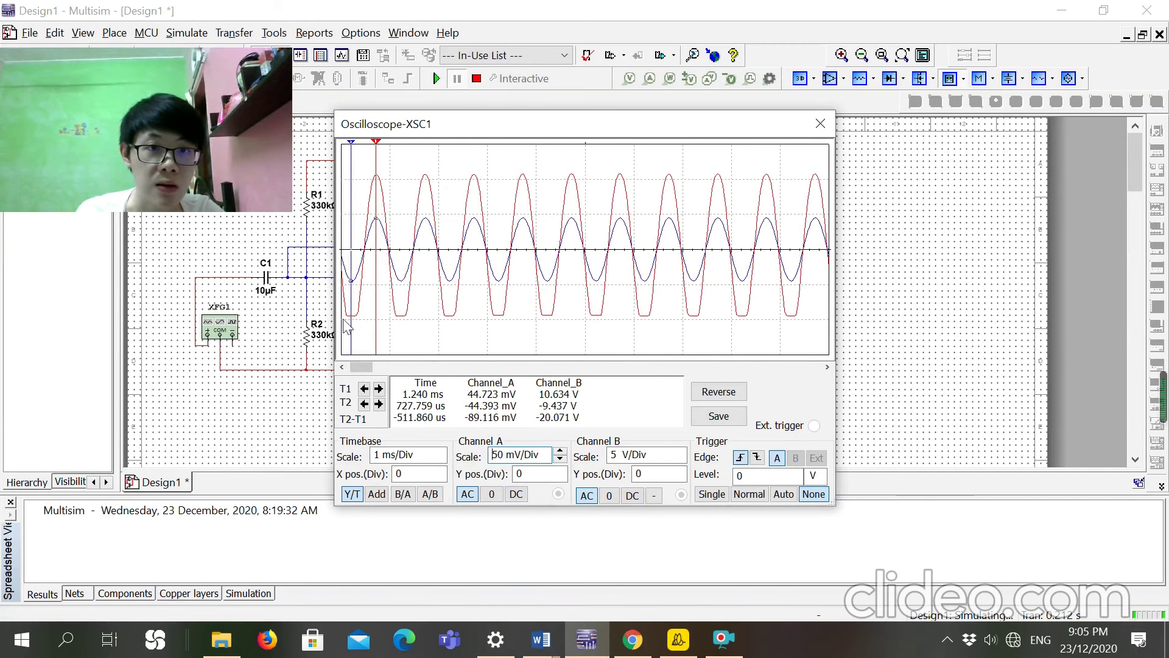
{"action": "left_click_drag", "start_coordinate": [355, 327], "coordinate": [429, 337]}
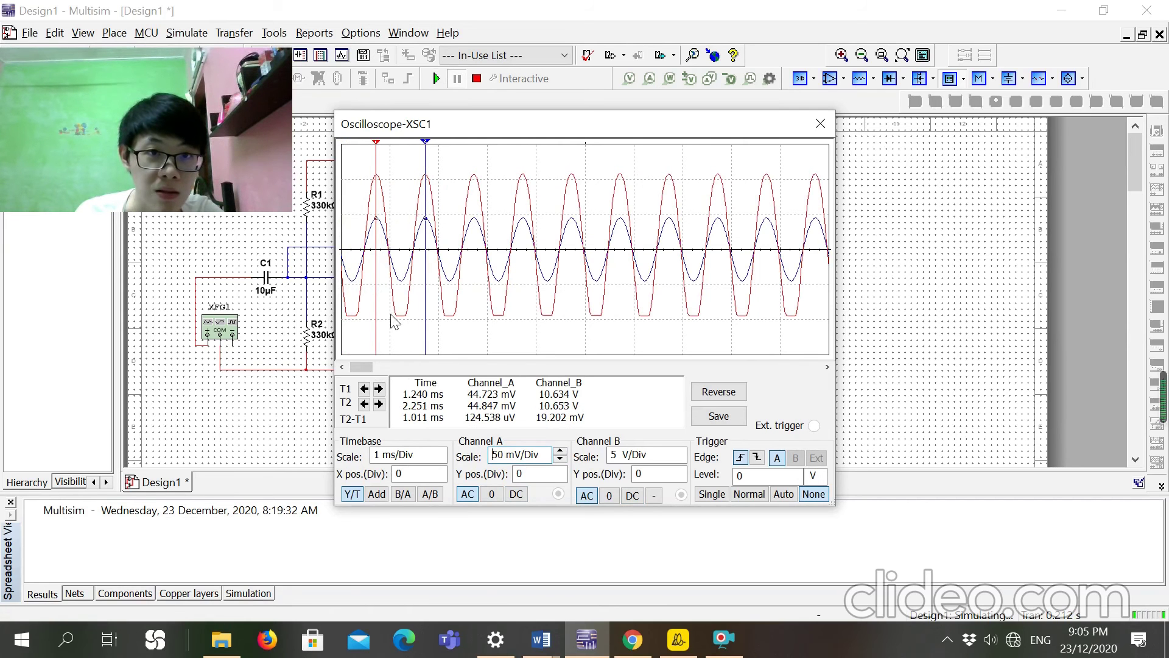
{"action": "left_click_drag", "start_coordinate": [379, 322], "coordinate": [402, 335]}
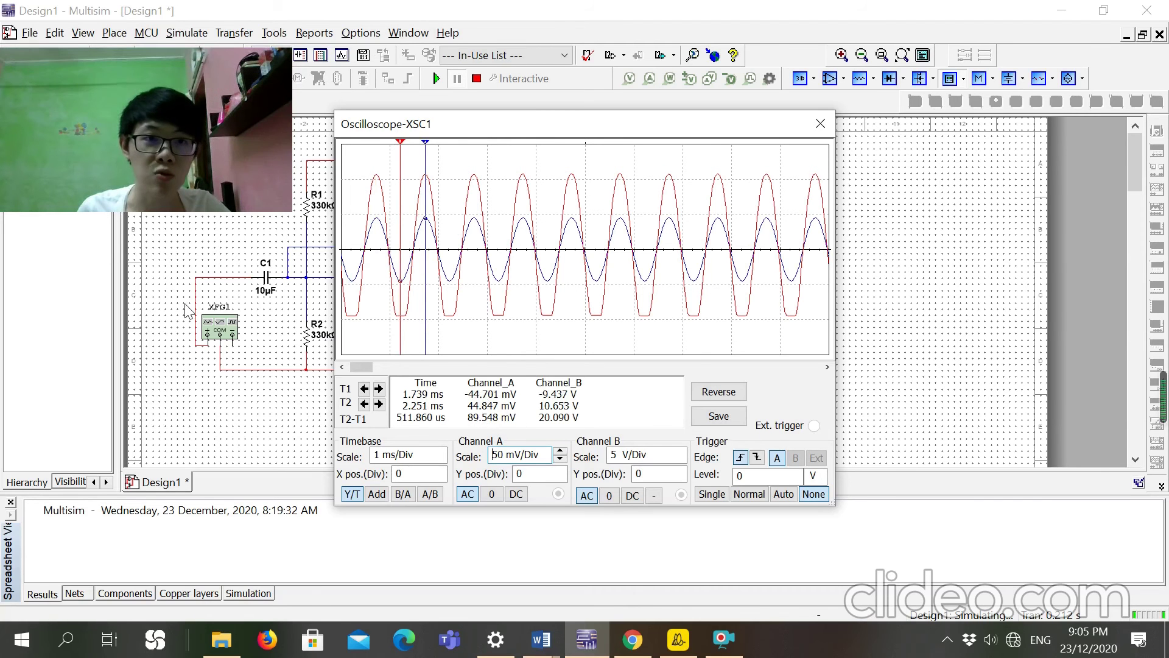
Check that function generator XFG1 is set to 1 kHz and 45 mVp, then close it
{"action": "double_click", "coordinate": [238, 327]}
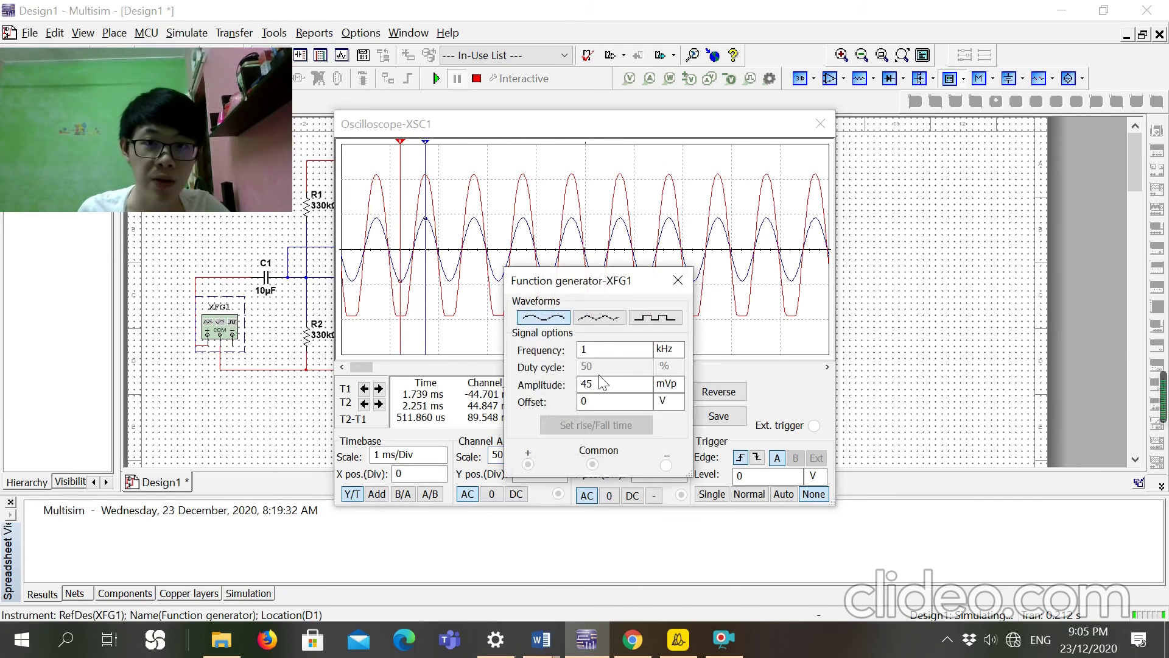
{"action": "double_click", "coordinate": [589, 386]}
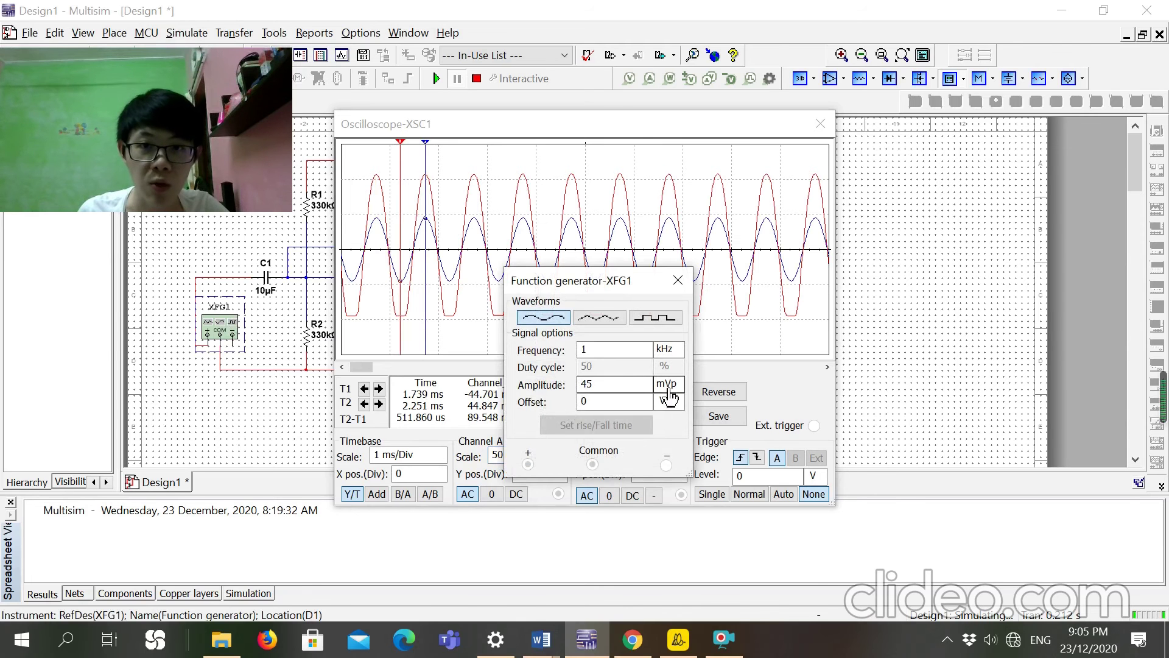
{"action": "left_click_drag", "start_coordinate": [624, 280], "coordinate": [399, 257]}
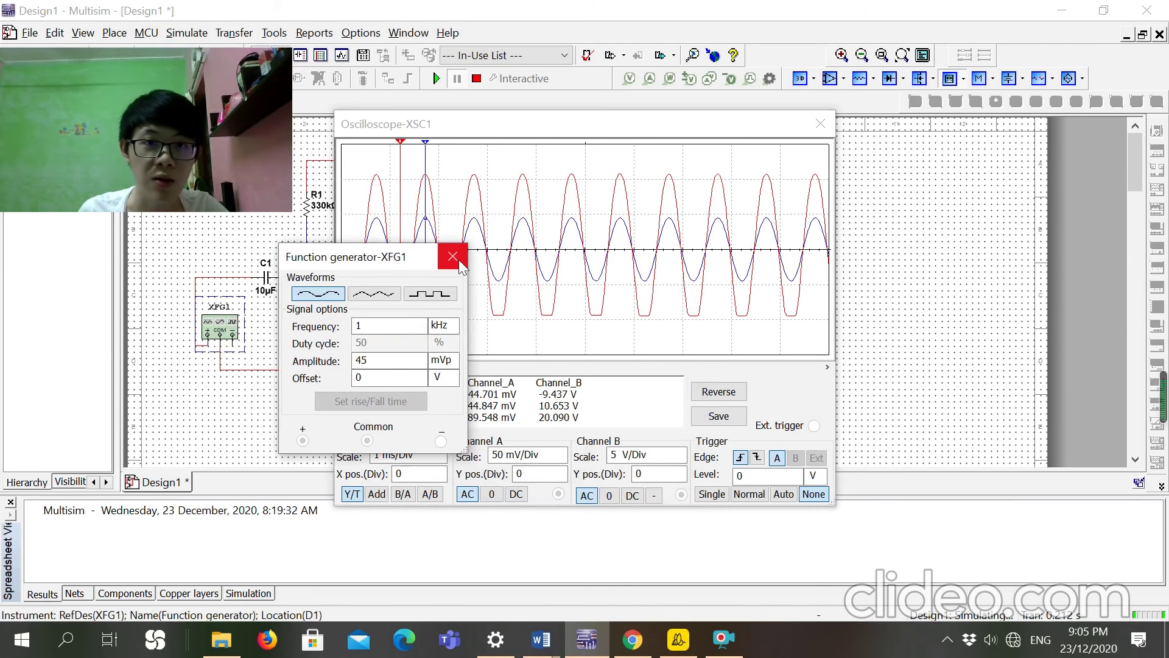
{"action": "left_click", "coordinate": [452, 256]}
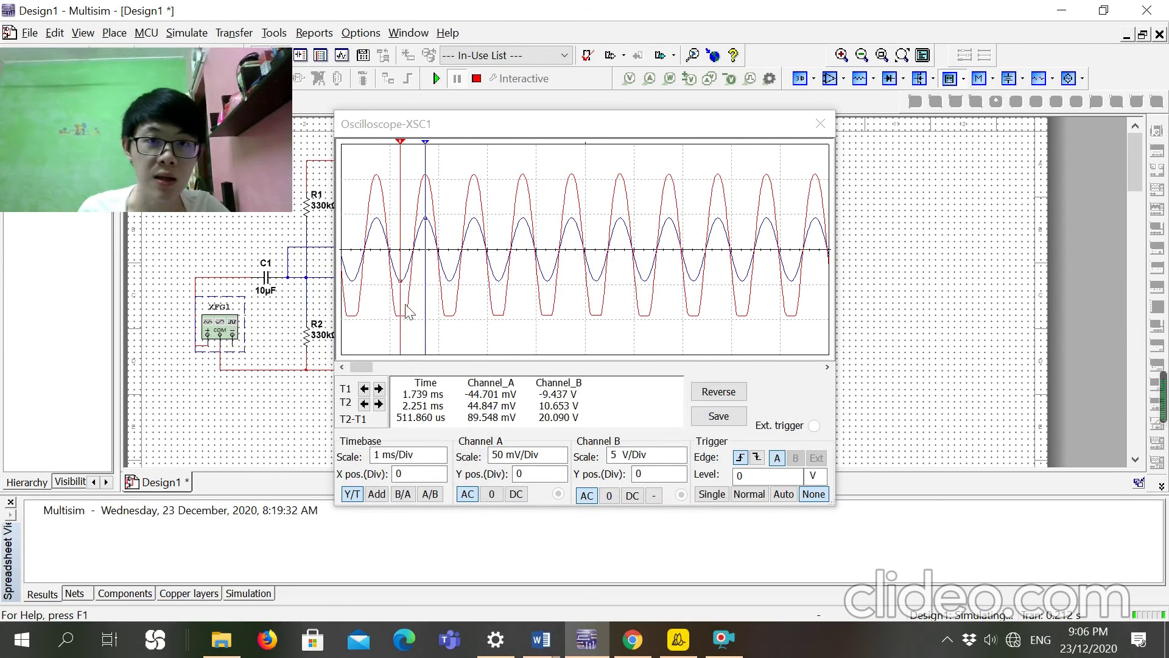
Close the oscilloscope window and stop the running simulation
{"action": "left_click", "coordinate": [436, 206]}
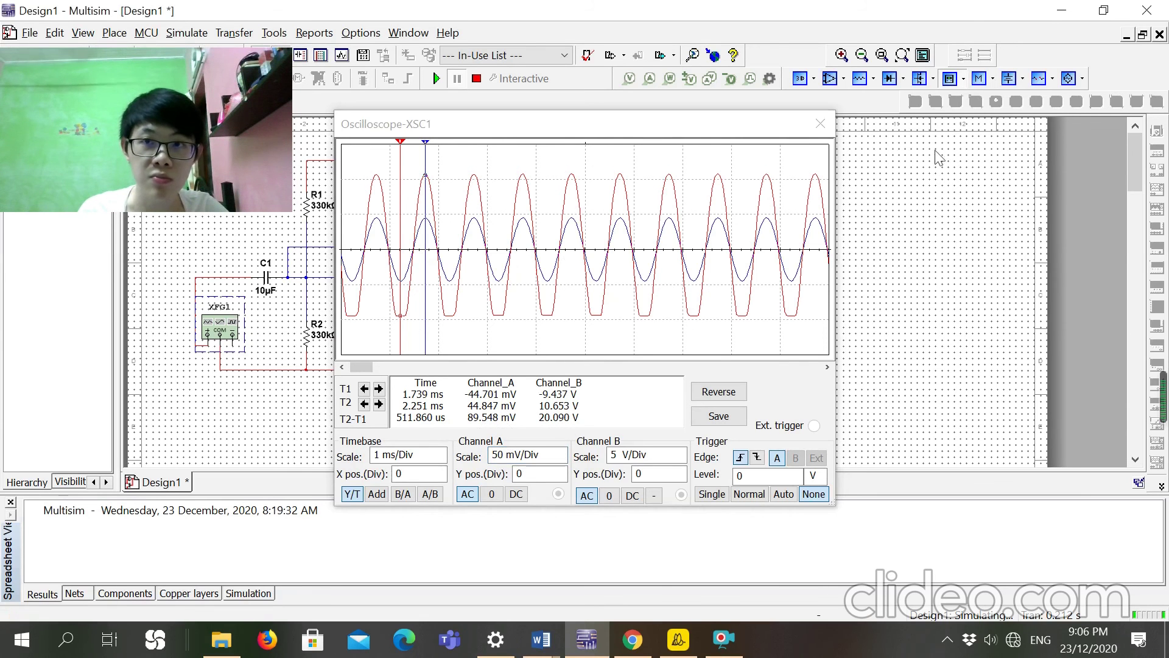
{"action": "left_click", "coordinate": [821, 124]}
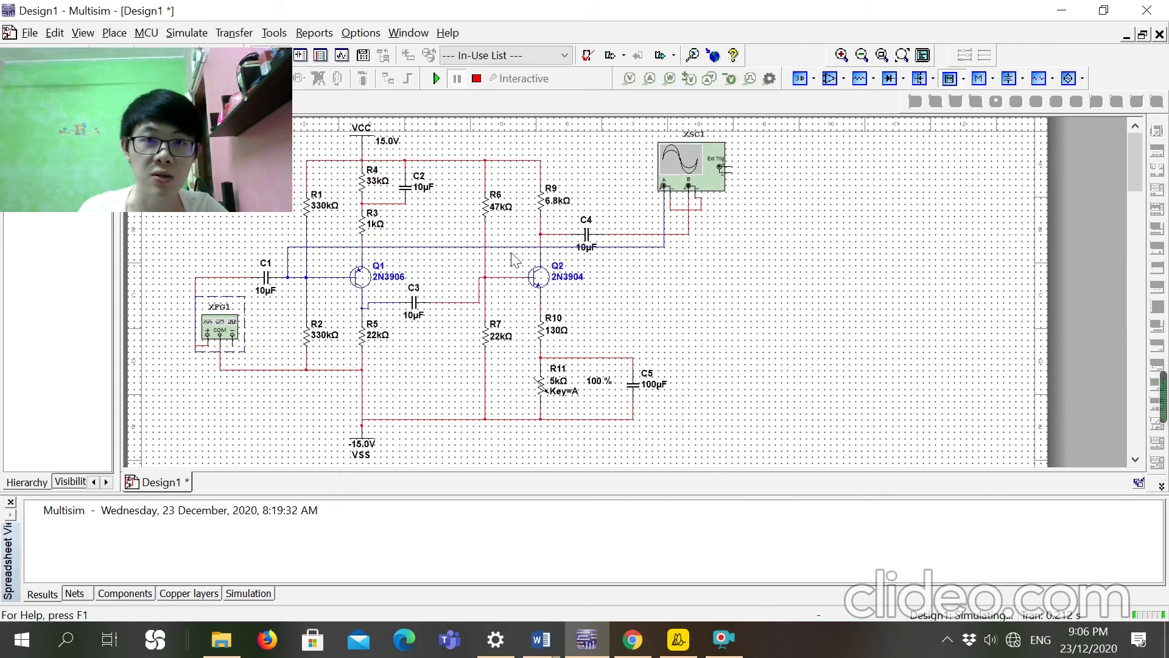
{"action": "left_click", "coordinate": [475, 79]}
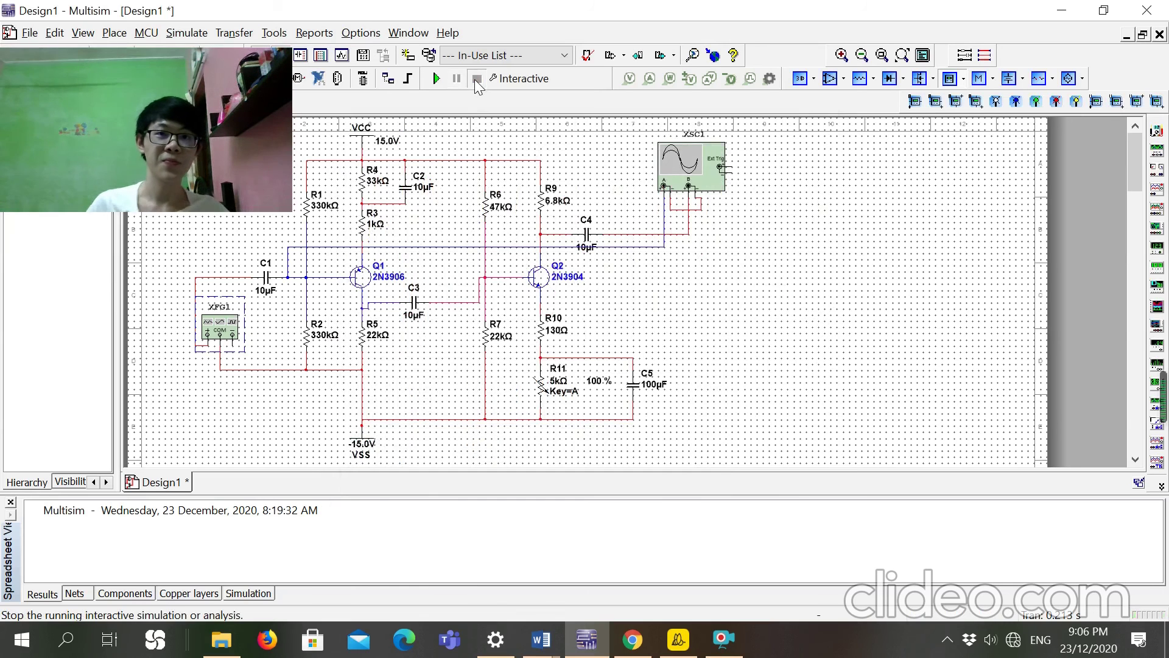
{"action": "left_click", "coordinate": [193, 119]}
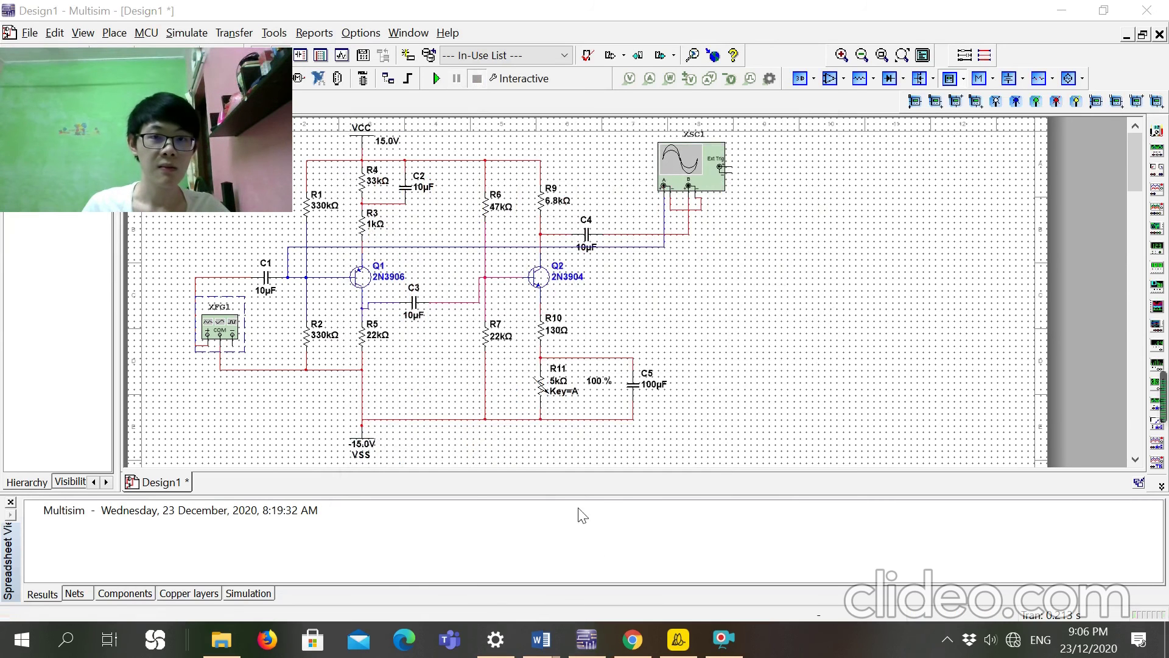
{"action": "left_click", "coordinate": [725, 639]}
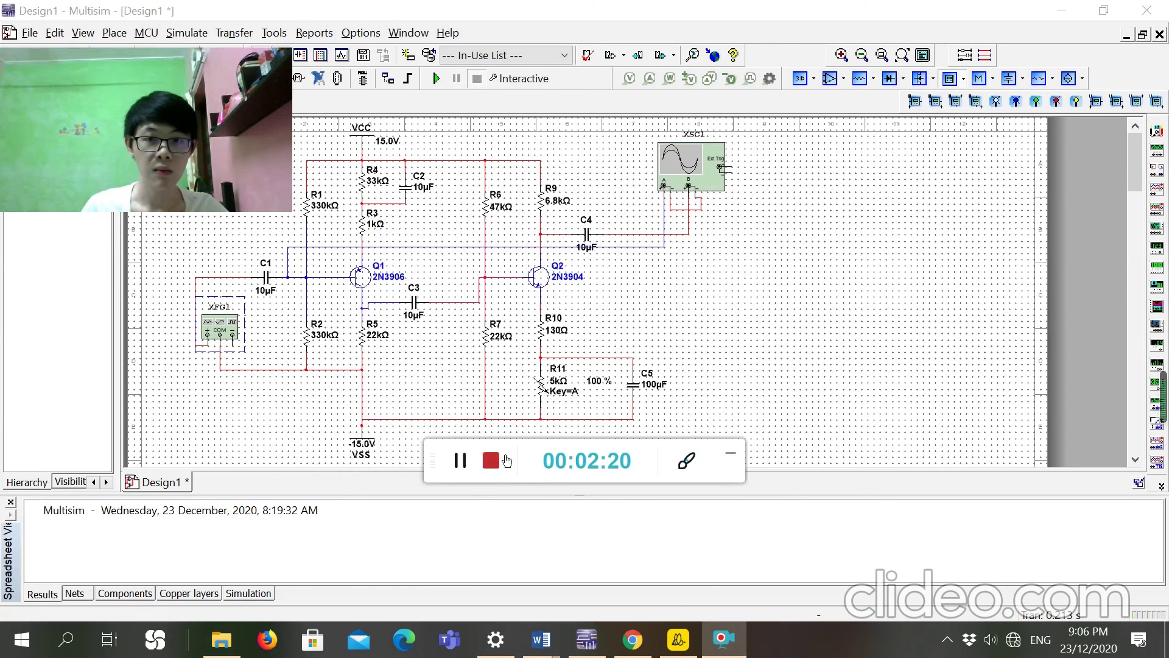